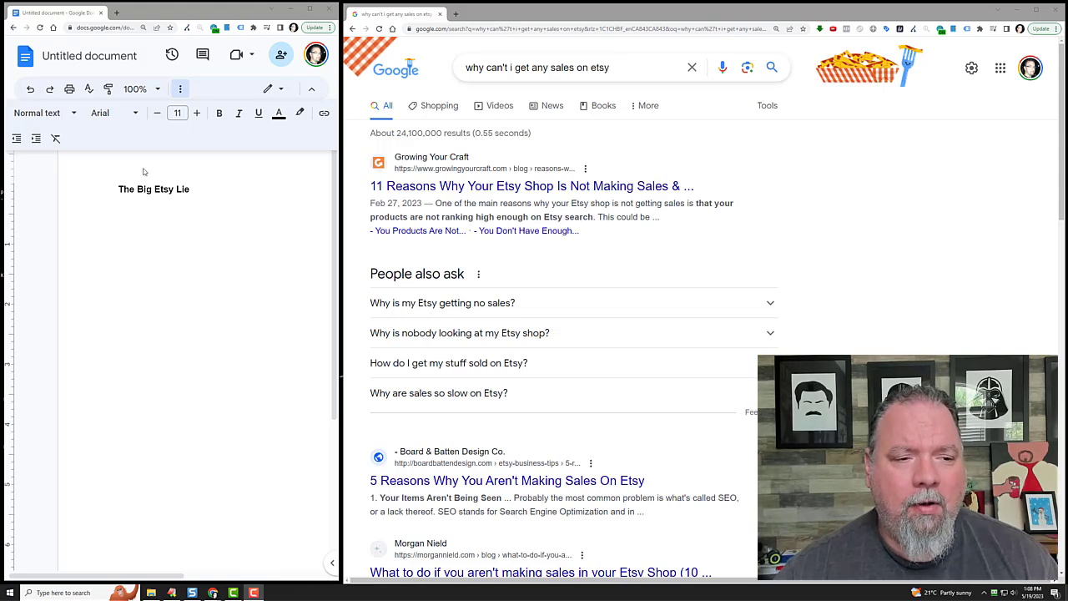
# Step: Add a dash bullet 'Listing more will get sales' on the line below The Big Etsy Lie title
pyautogui.click(124, 222)
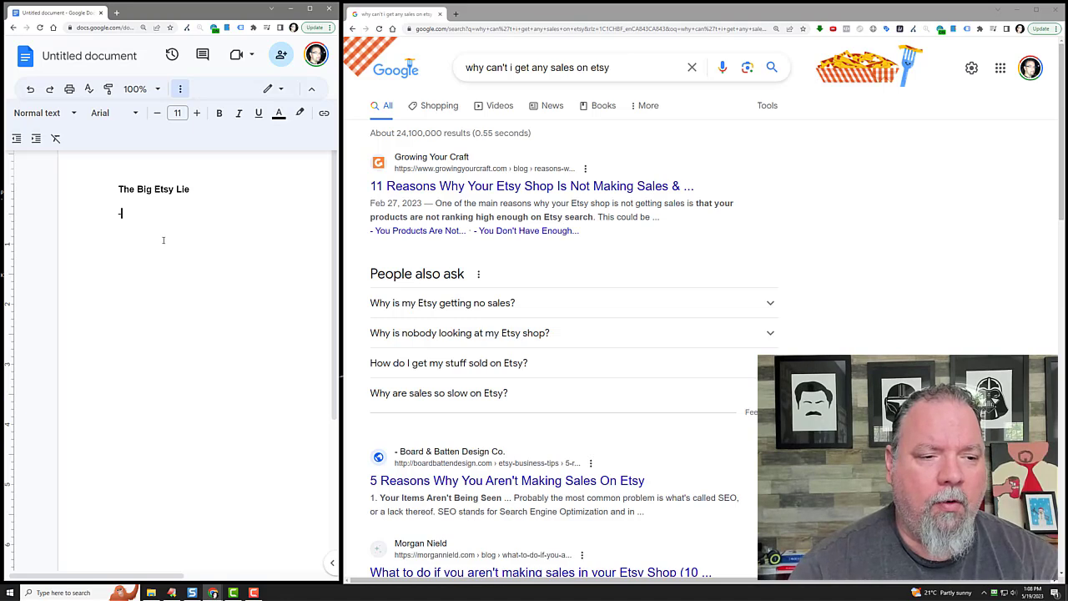
pyautogui.write('-')
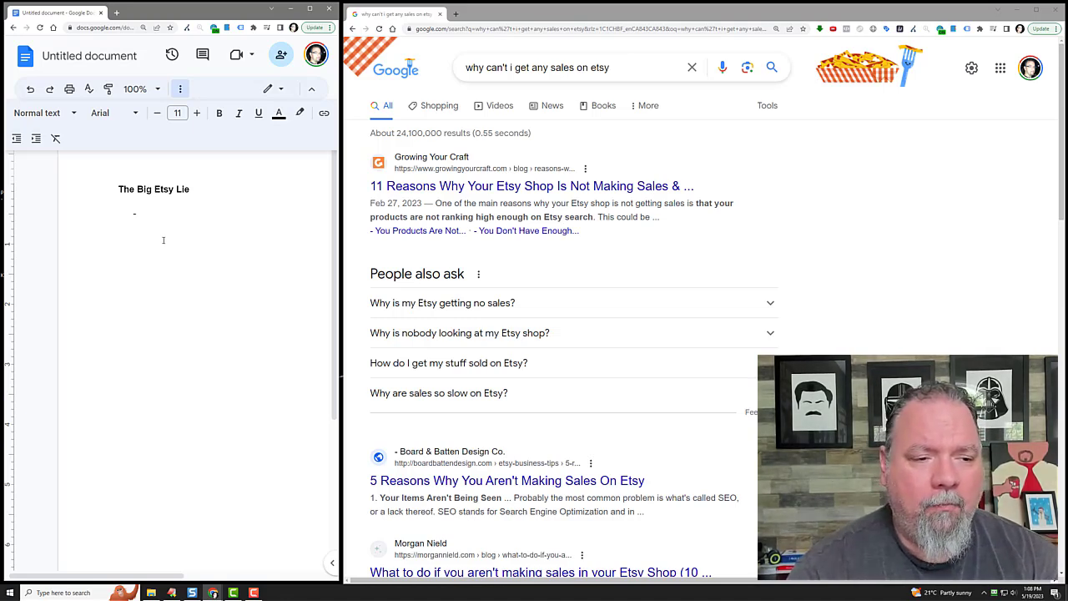
pyautogui.write(' listing more wil')
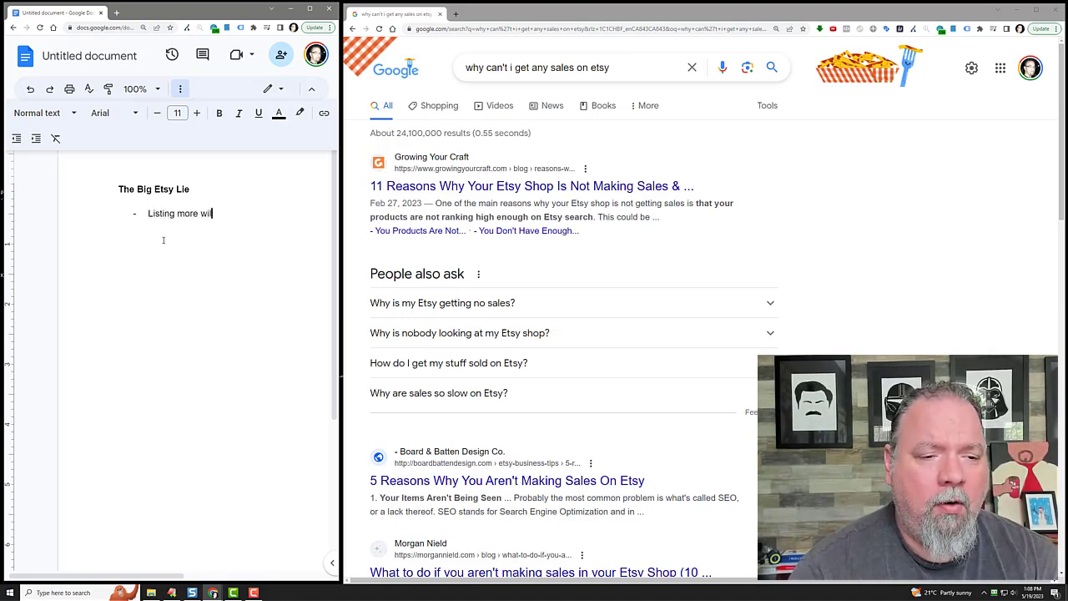
pyautogui.write('l get sales')
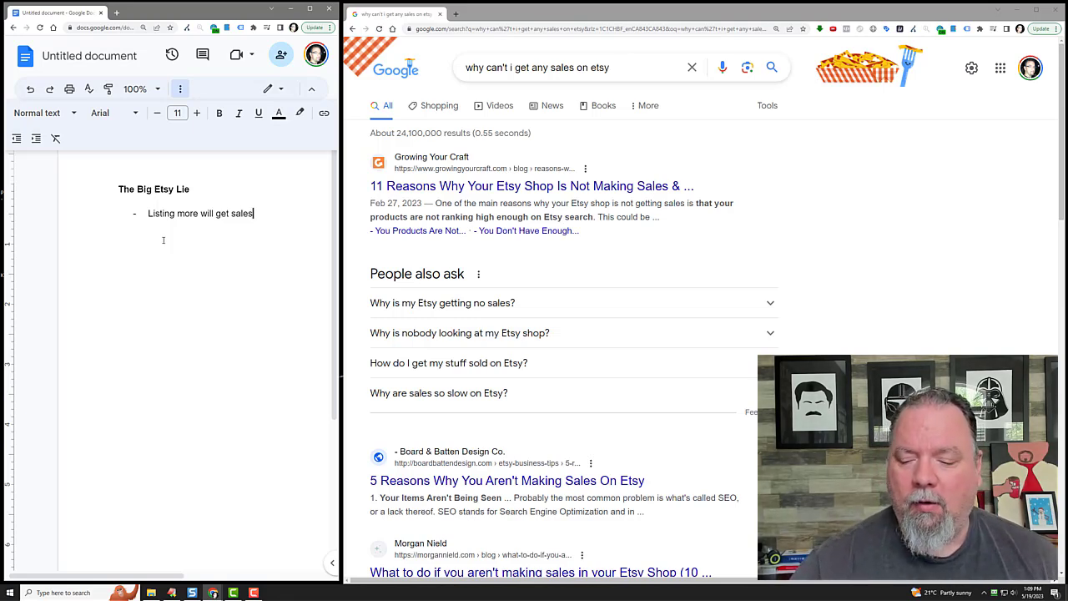
# Step: In a new tab on Etsy Canada, search for "father's day gift"
pyautogui.click(454, 14)
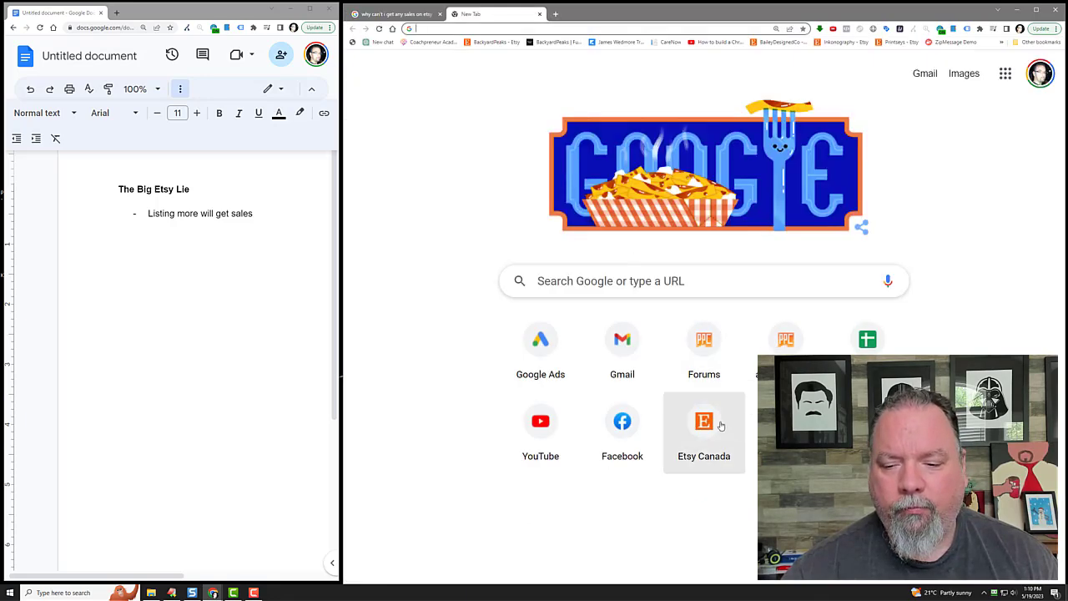
pyautogui.click(718, 426)
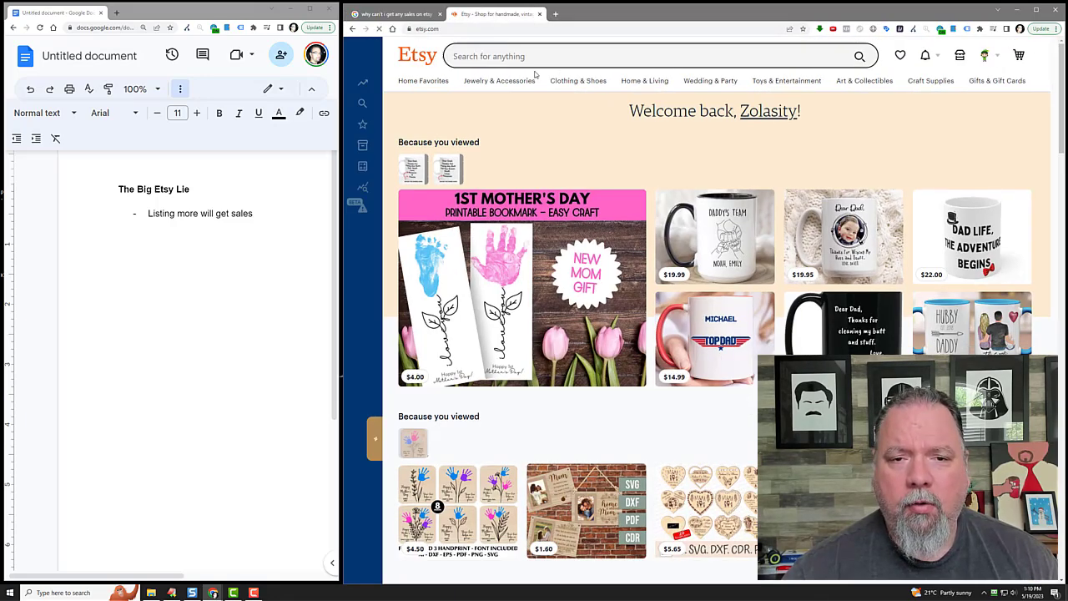
pyautogui.click(546, 55)
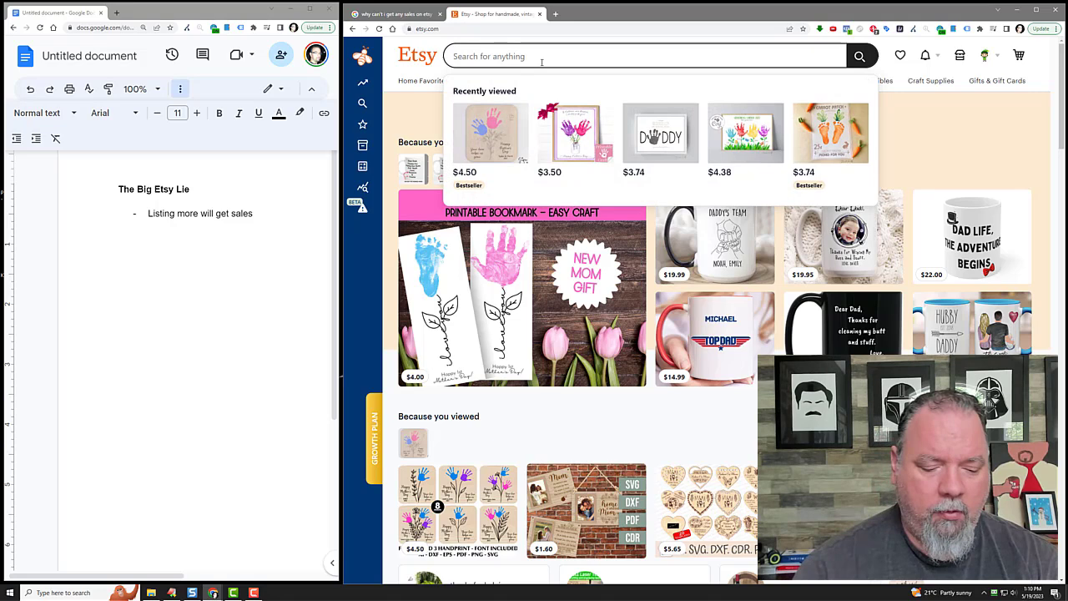
pyautogui.write("tather's")
pyautogui.press('BackSpace')
pyautogui.press('BackSpace')
pyautogui.press('BackSpace')
pyautogui.press('BackSpace')
pyautogui.press('BackSpace')
pyautogui.press('BackSpace')
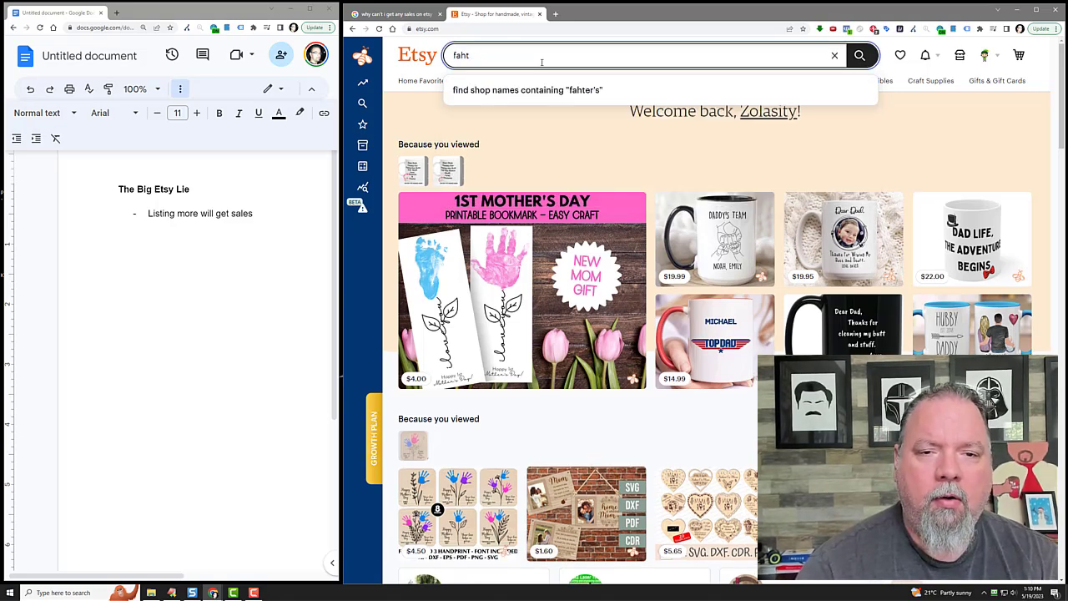
pyautogui.write('h')
pyautogui.press('BackSpace')
pyautogui.write('ther')
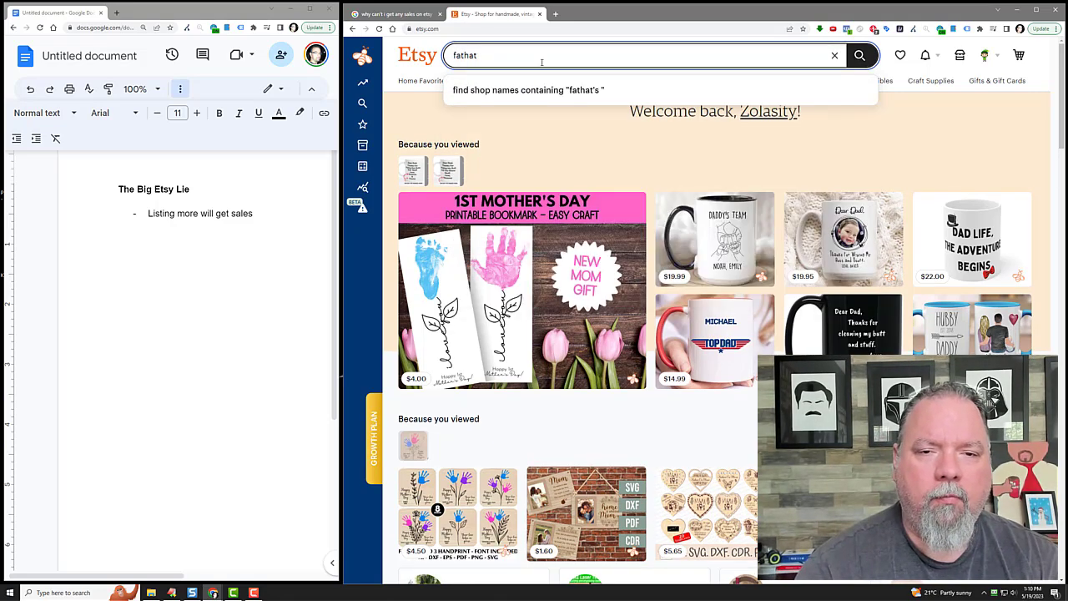
pyautogui.write("'s day gift")
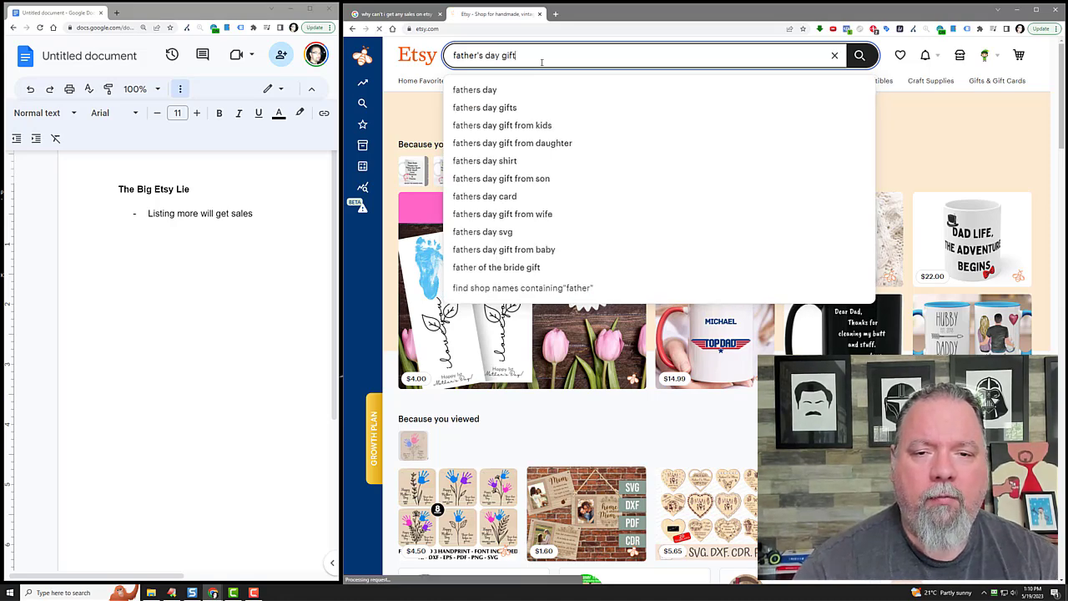
pyautogui.press('Return')
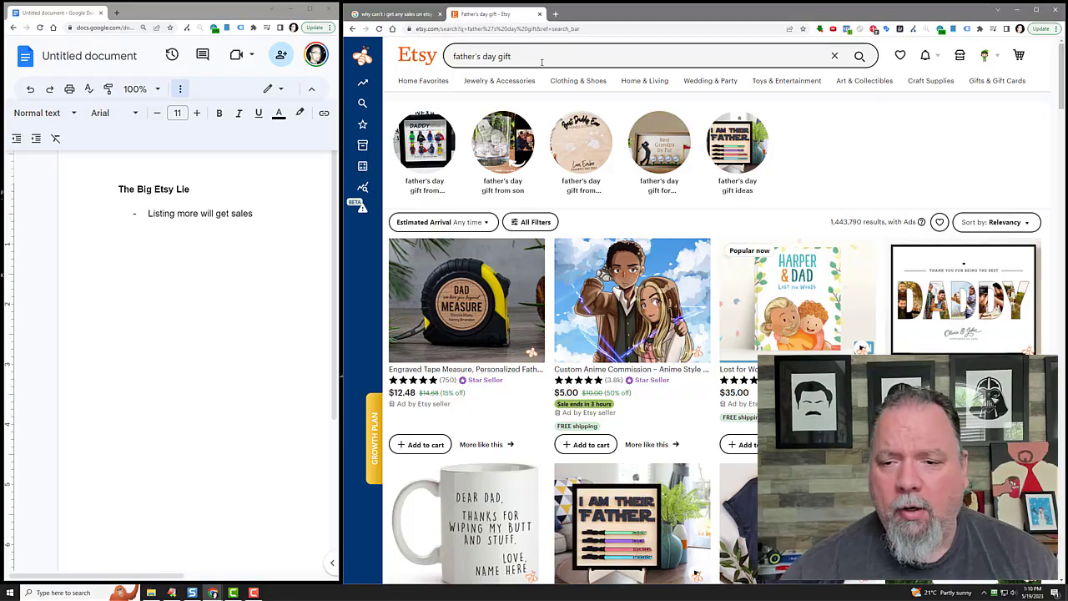
# Step: Scroll to the Etsy footer and bring up the link options for Investors
pyautogui.scroll(-5, 812, 204)
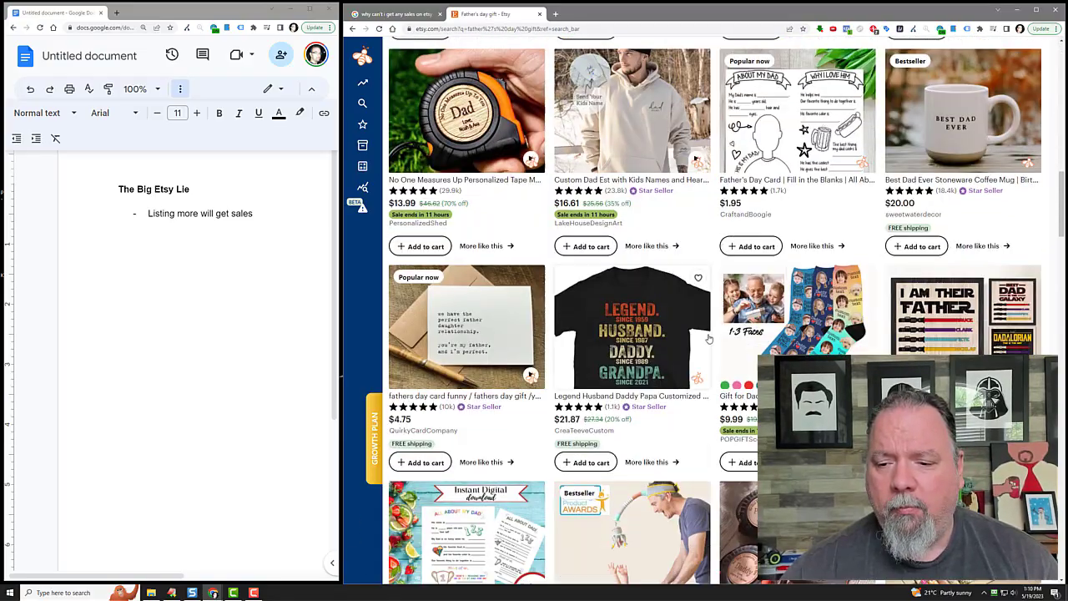
pyautogui.scroll(-20, 708, 338)
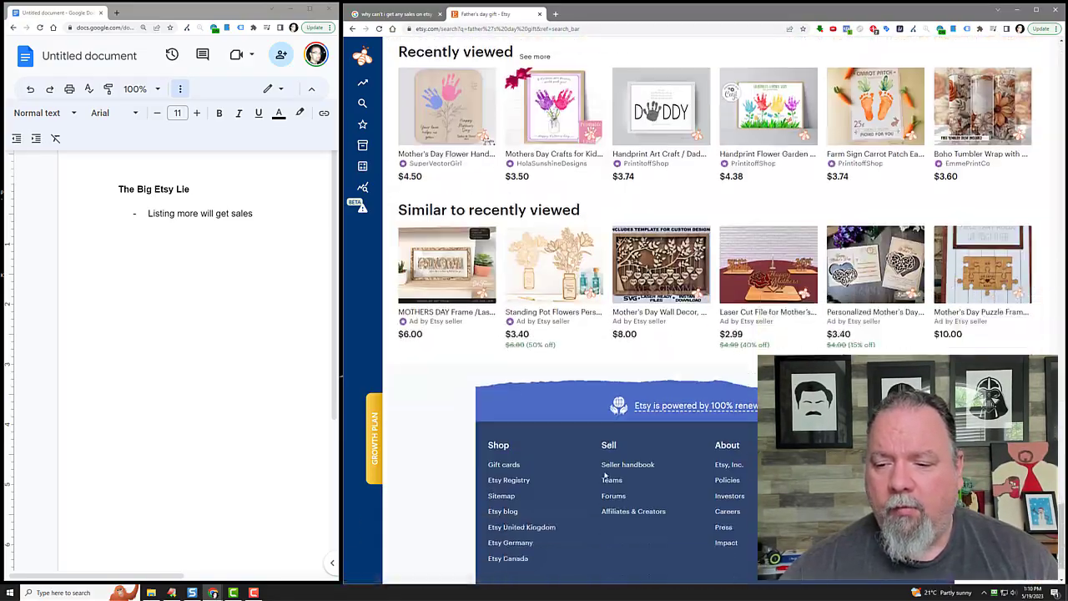
pyautogui.scroll(-2, 604, 475)
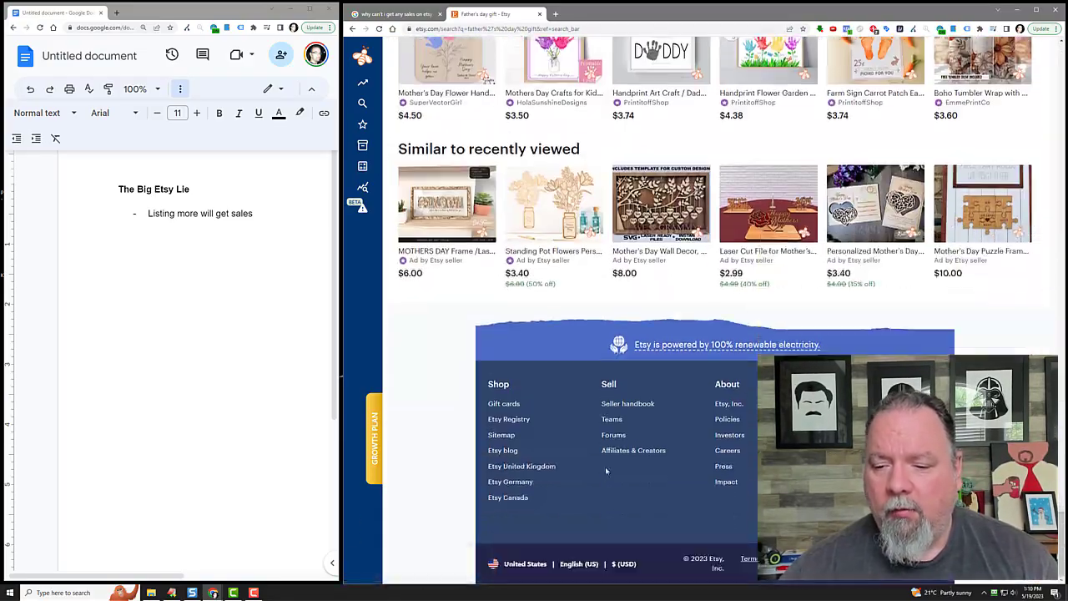
pyautogui.rightClick(727, 435)
# Step: Open Etsy's Investor Relations page in a new tab, then its latest quarterly results PDF
pyautogui.click(737, 443)
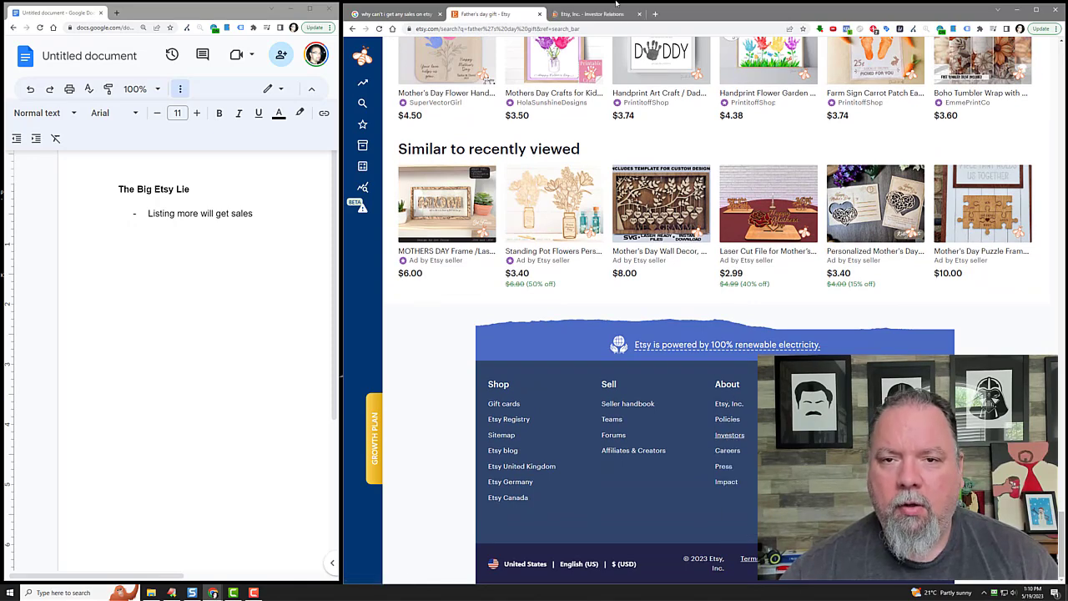
pyautogui.click(602, 14)
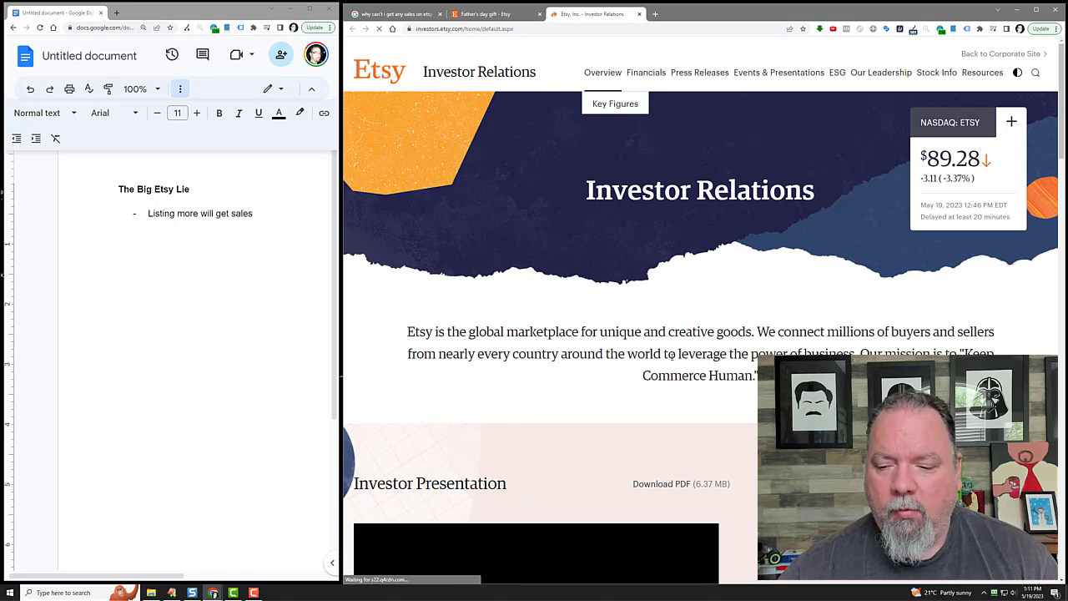
pyautogui.scroll(-2, 670, 354)
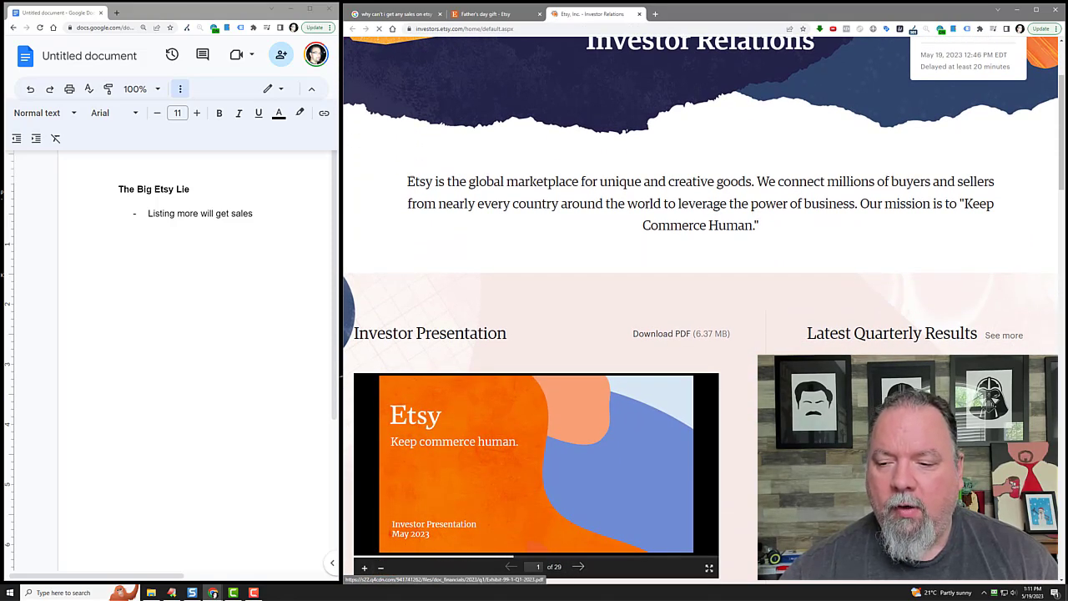
pyautogui.click(663, 332)
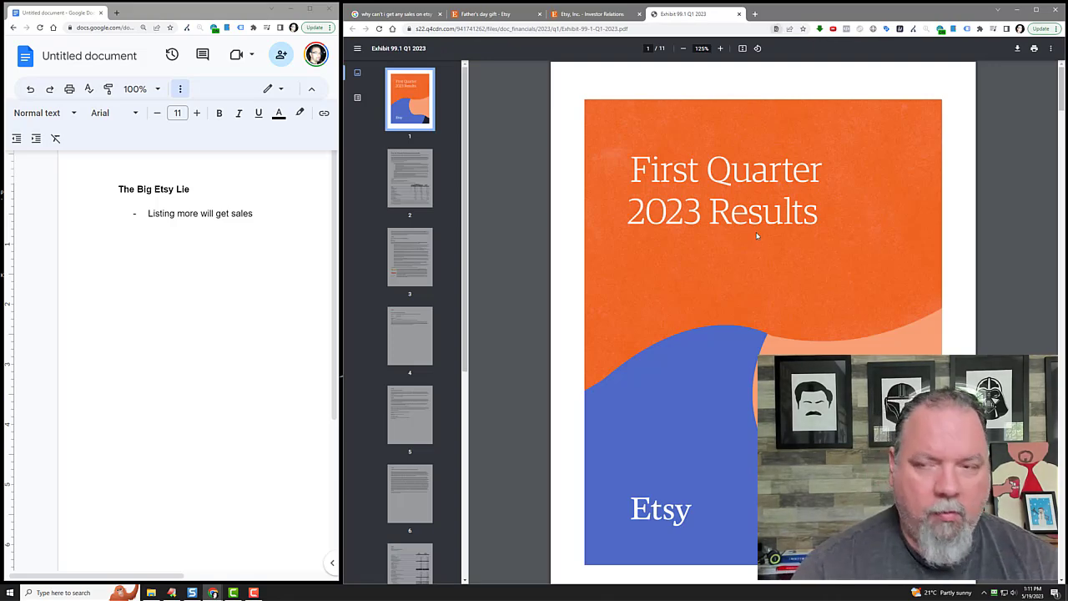
# Step: Find 'ads' in the Q1 2023 report and highlight the Etsy Ads paragraph
pyautogui.hotkey('ctrl', 'f')
pyautogui.write('ads')
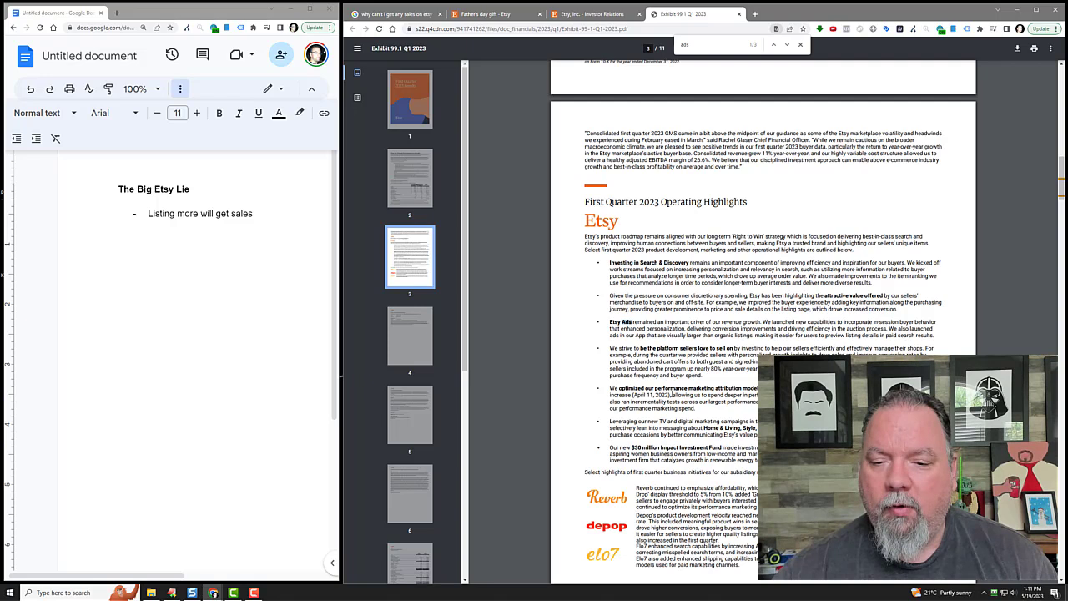
pyautogui.moveTo(610, 322); pyautogui.dragTo(936, 336)
pyautogui.click(719, 330)
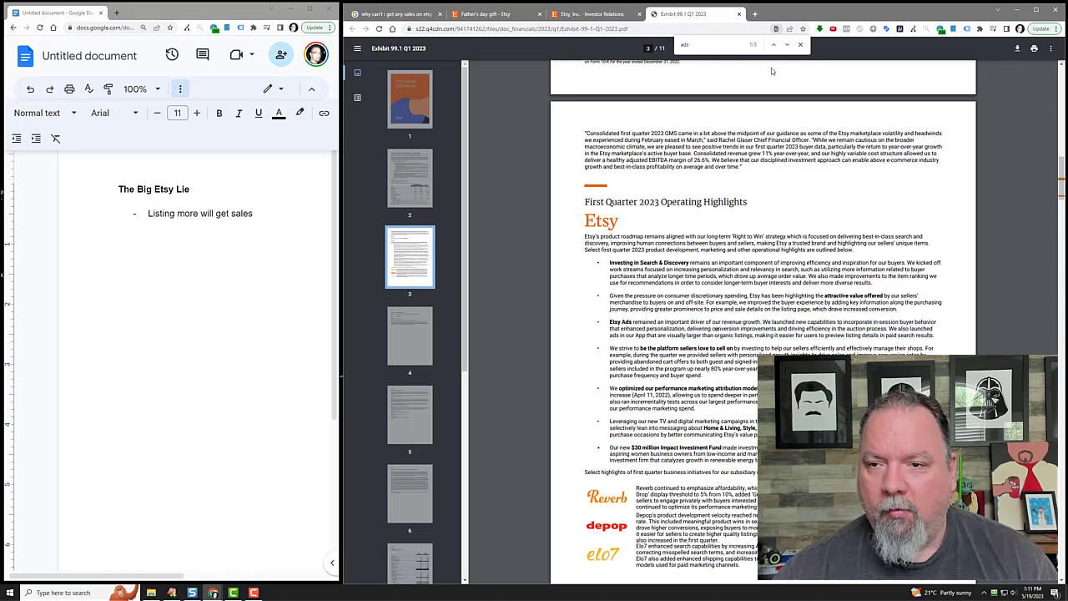
# Step: Zoom the report to 300%, pan across page 3, then settle at 200% to read Etsy Ads
pyautogui.click(800, 48)
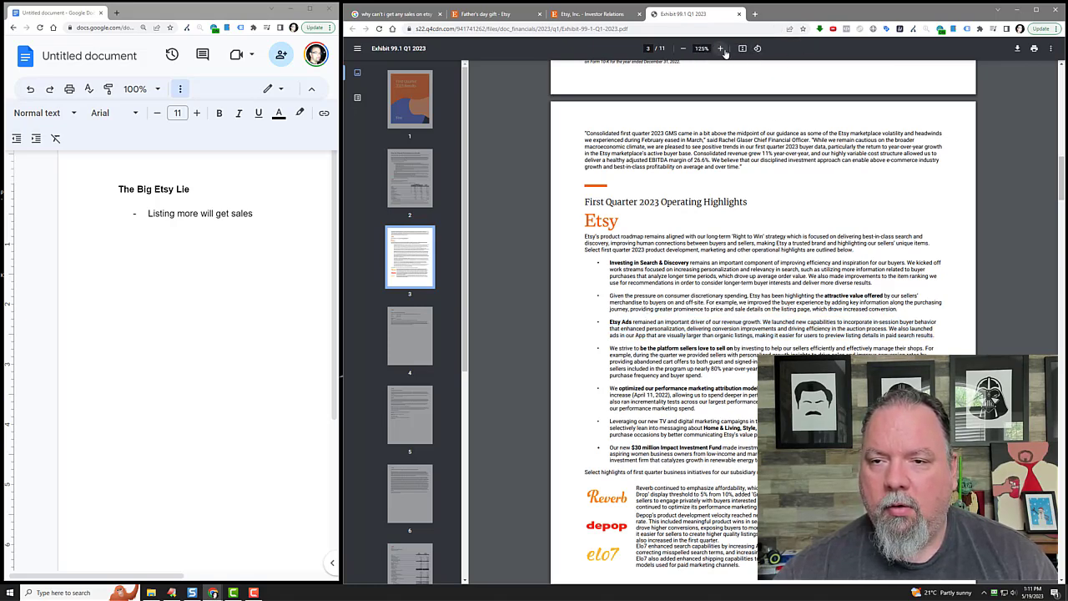
pyautogui.click(721, 48)
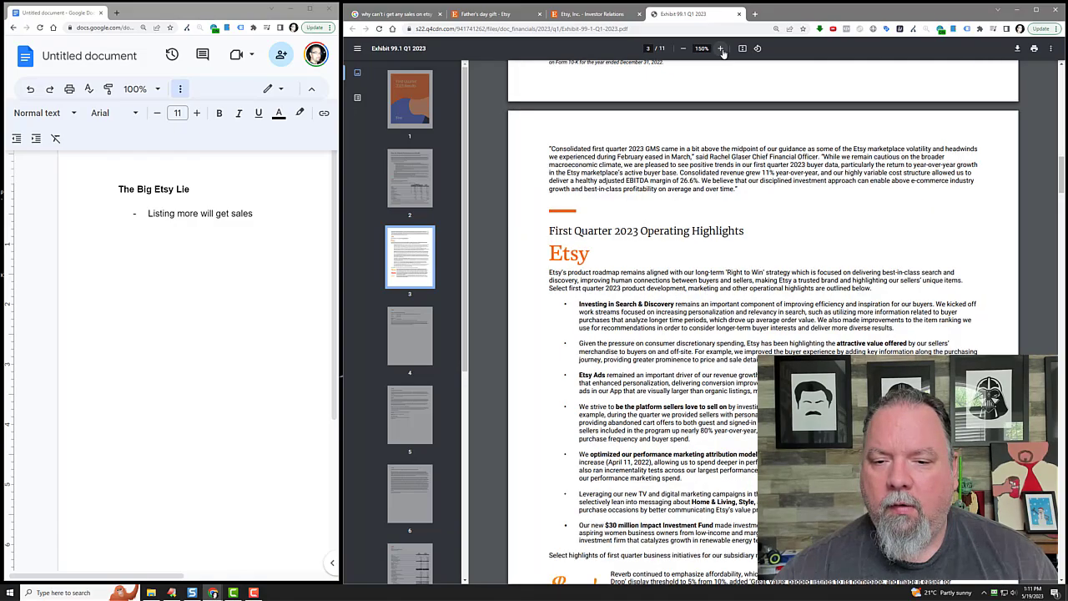
pyautogui.click(721, 48)
pyautogui.click(720, 48)
pyautogui.click(720, 48)
pyautogui.click(721, 48)
pyautogui.click(720, 48)
pyautogui.click(720, 49)
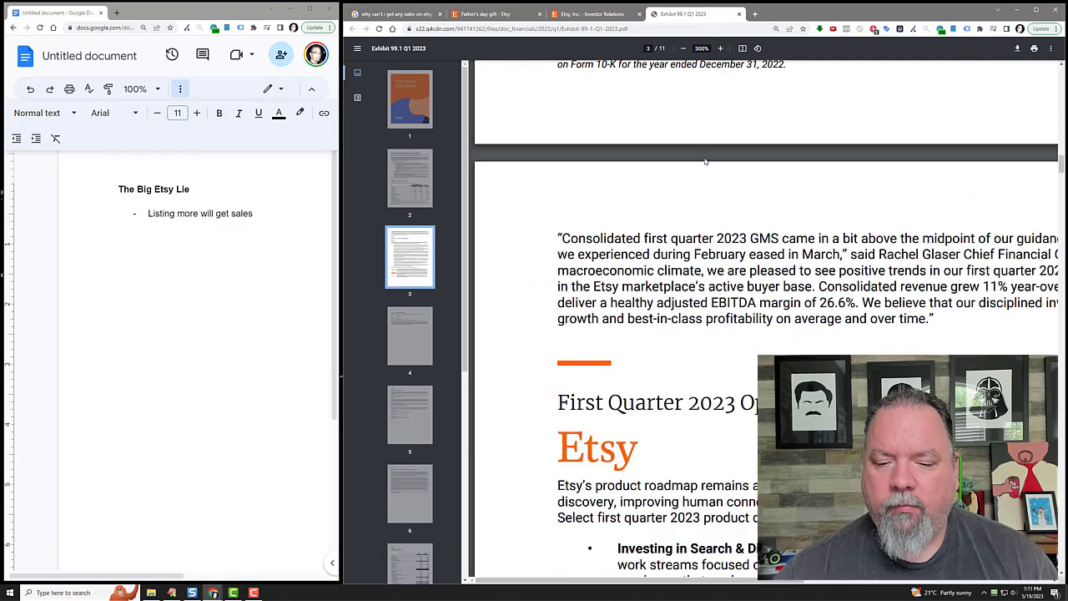
pyautogui.scroll(-3, 634, 252)
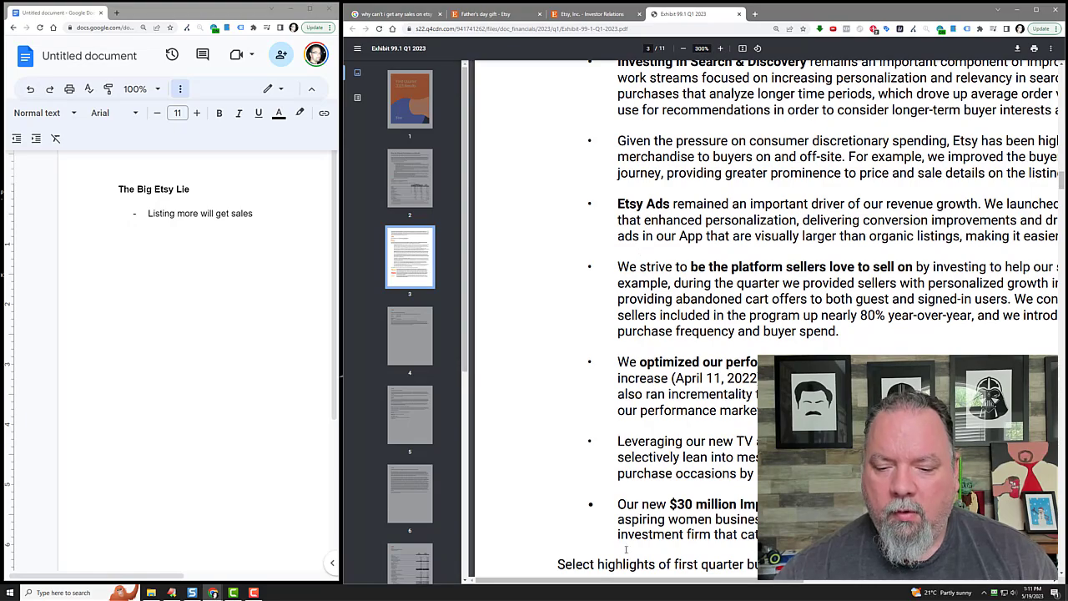
pyautogui.moveTo(631, 582); pyautogui.dragTo(701, 576)
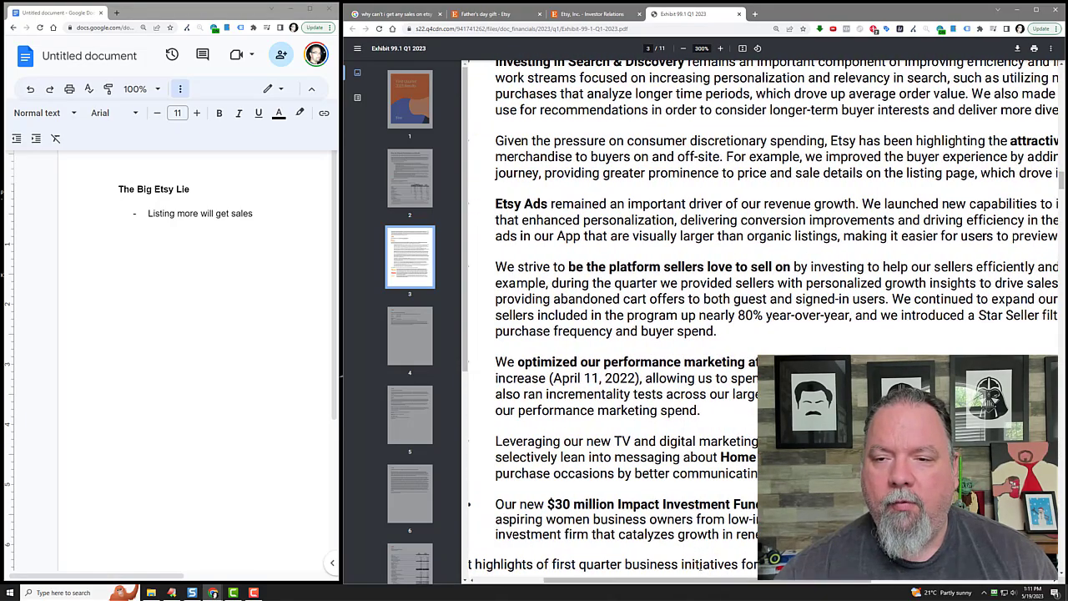
pyautogui.click(683, 49)
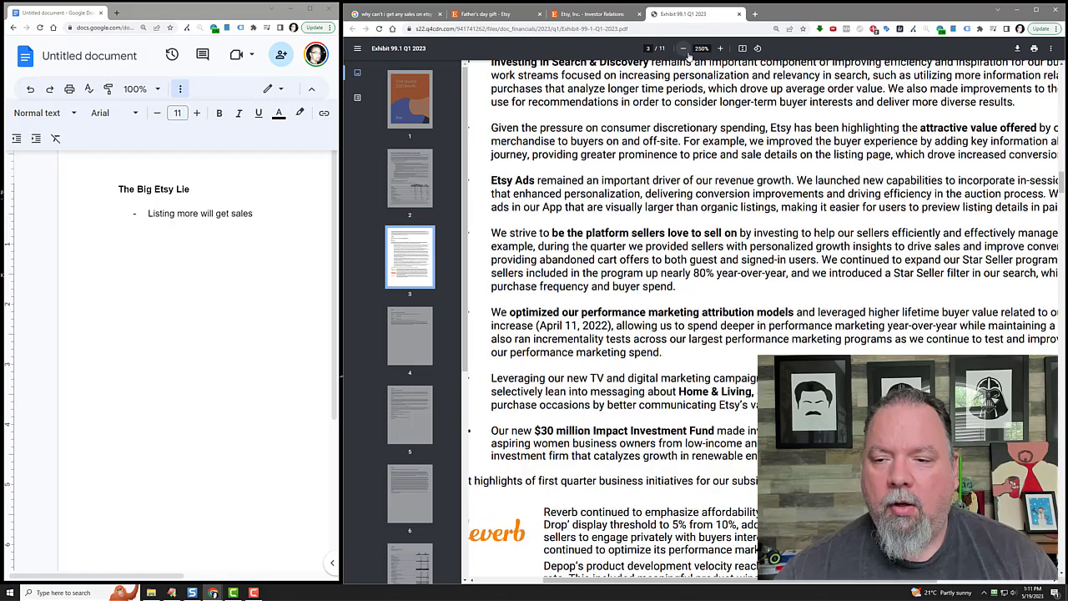
pyautogui.click(685, 49)
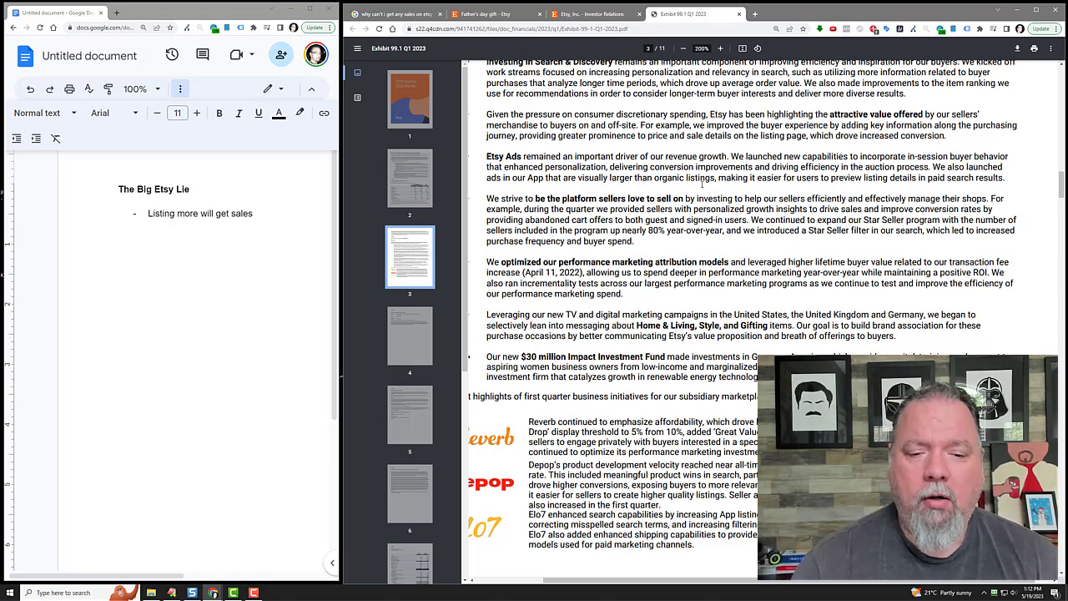
# Step: Compute 0.2 × 21,000,000 = 4,200,000 in Windows Calculator, then clear the display to 0
pyautogui.click(51, 592)
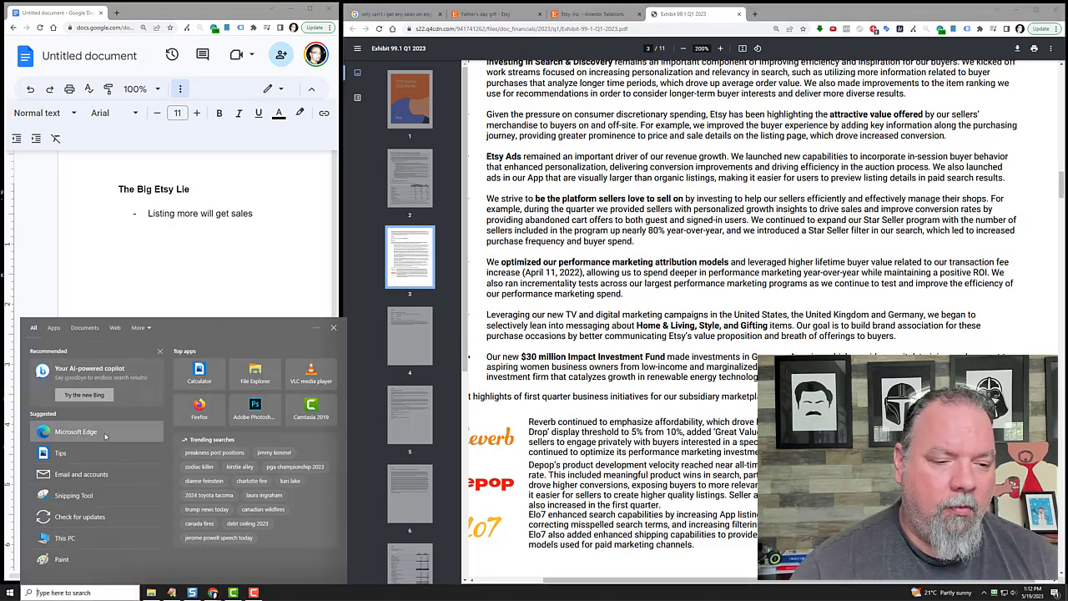
pyautogui.click(208, 382)
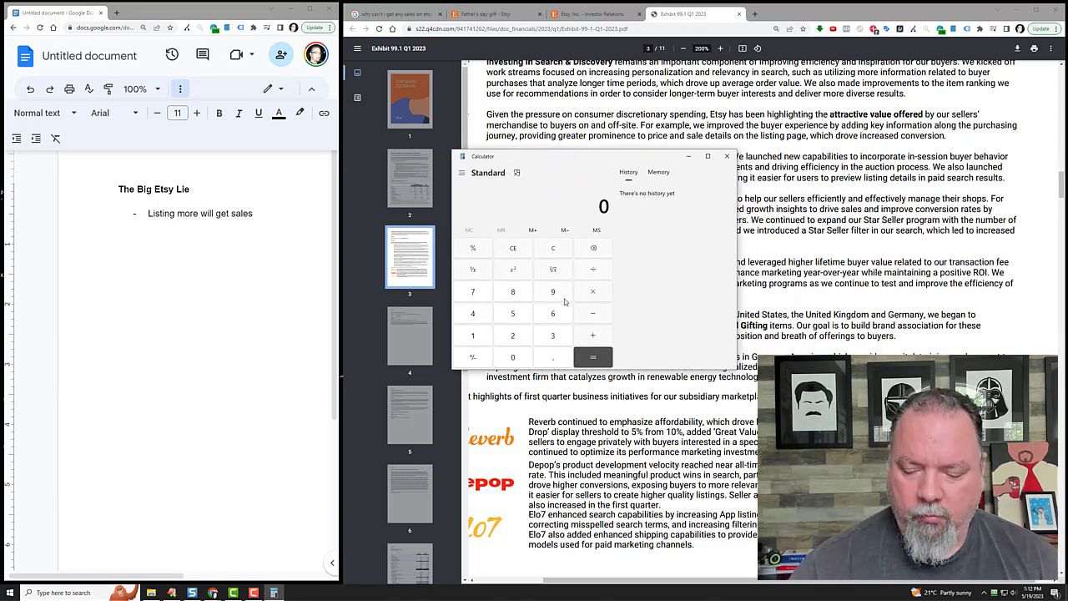
pyautogui.write('.2')
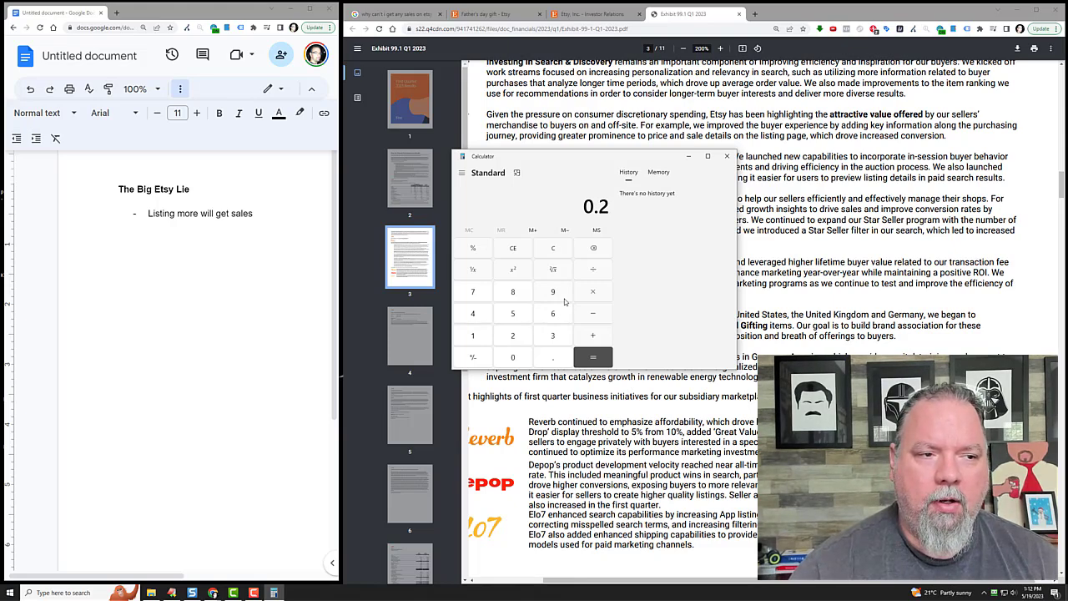
pyautogui.press('*')
pyautogui.write('21')
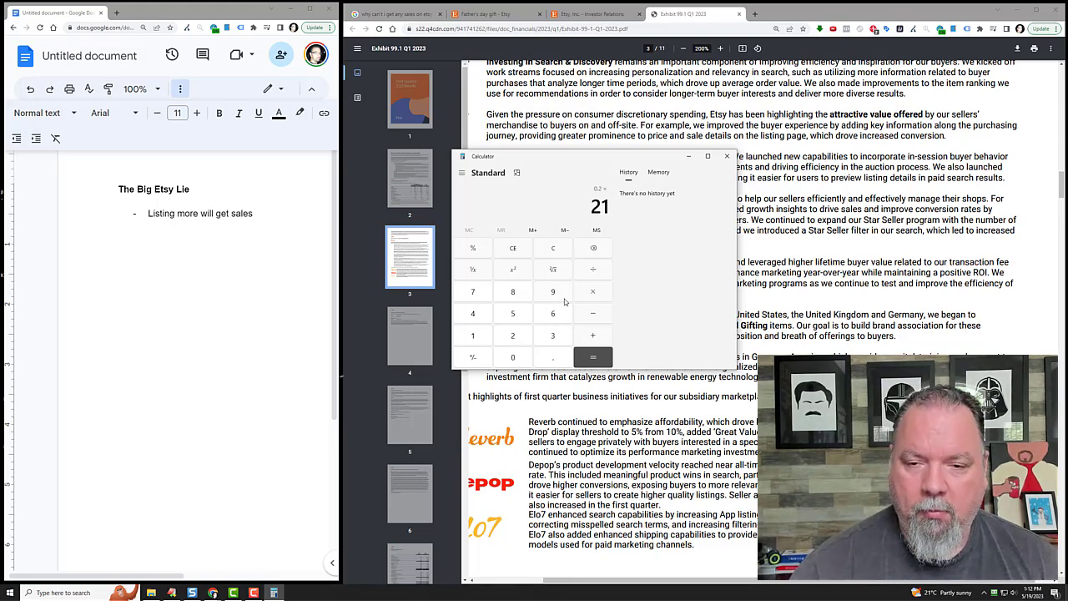
pyautogui.write(',000,000')
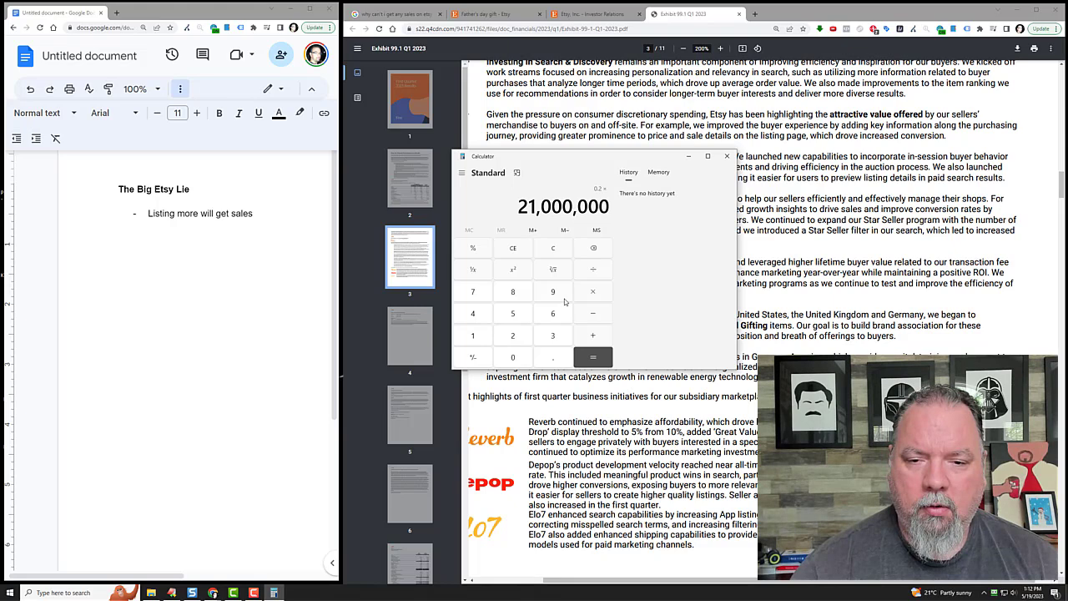
pyautogui.press('Return')
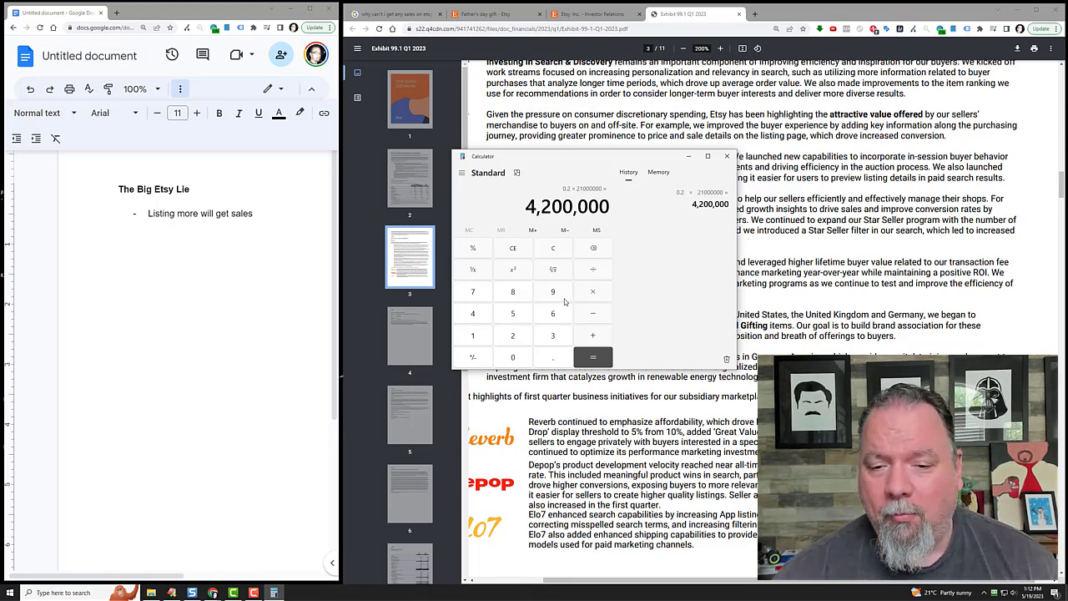
pyautogui.click(554, 250)
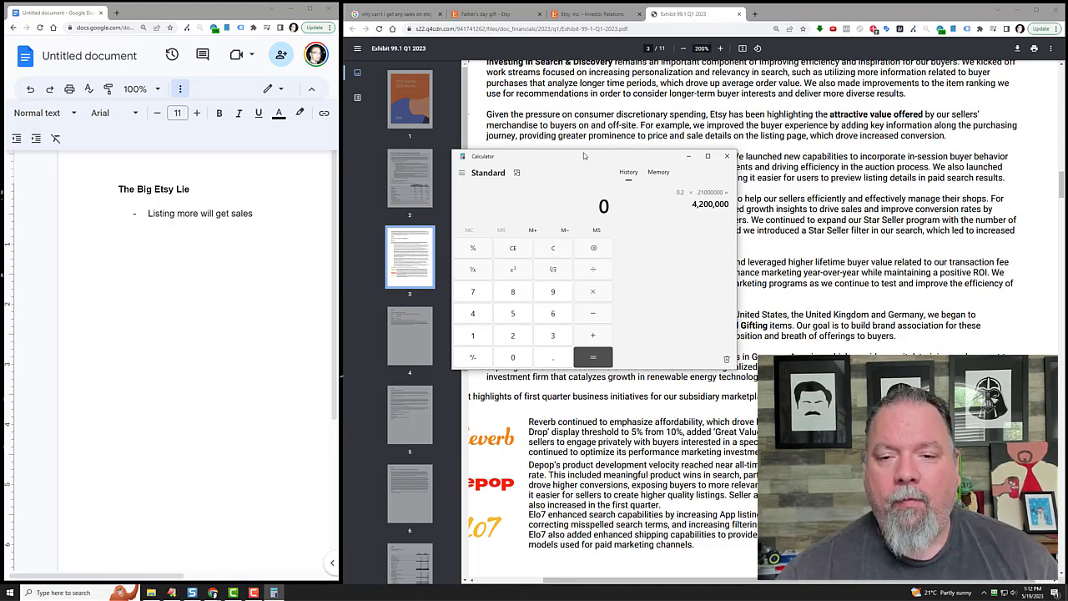
# Step: Minimize Windows Calculator to reveal page 3 of the Etsy report
pyautogui.click(688, 156)
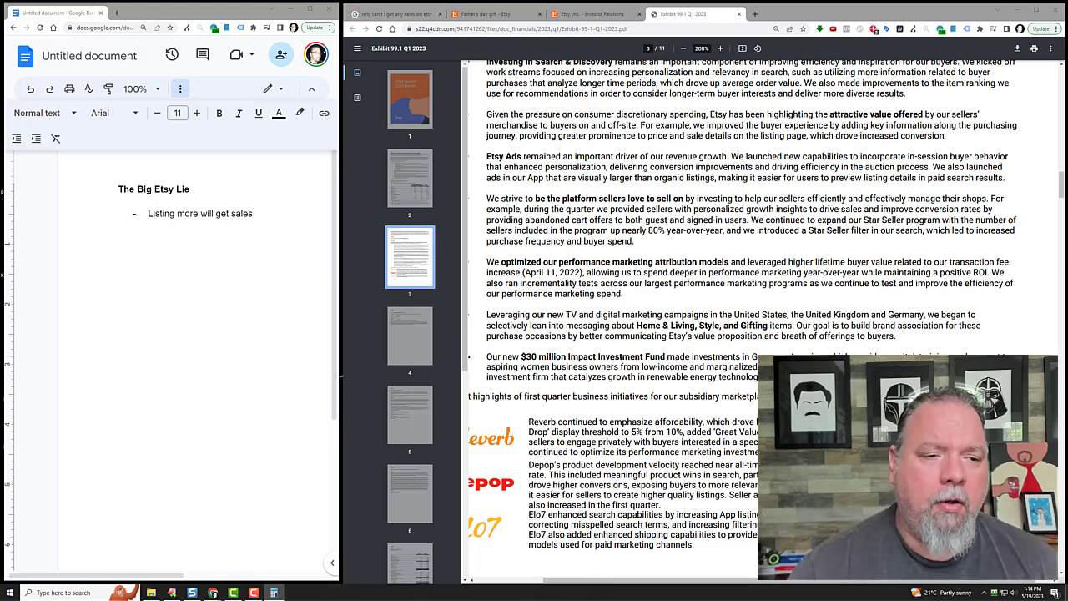
# Step: Add bullets 'SEO gets sales' and 'NOT TRUE' under the first myth, then end the list
pyautogui.click(268, 227)
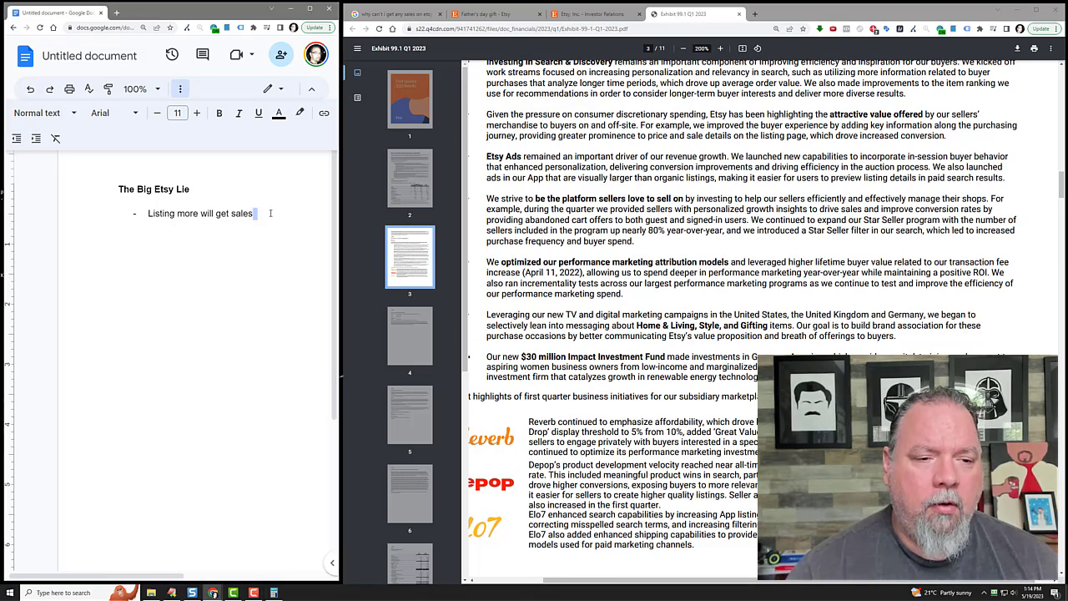
pyautogui.press('Return')
pyautogui.write('SE')
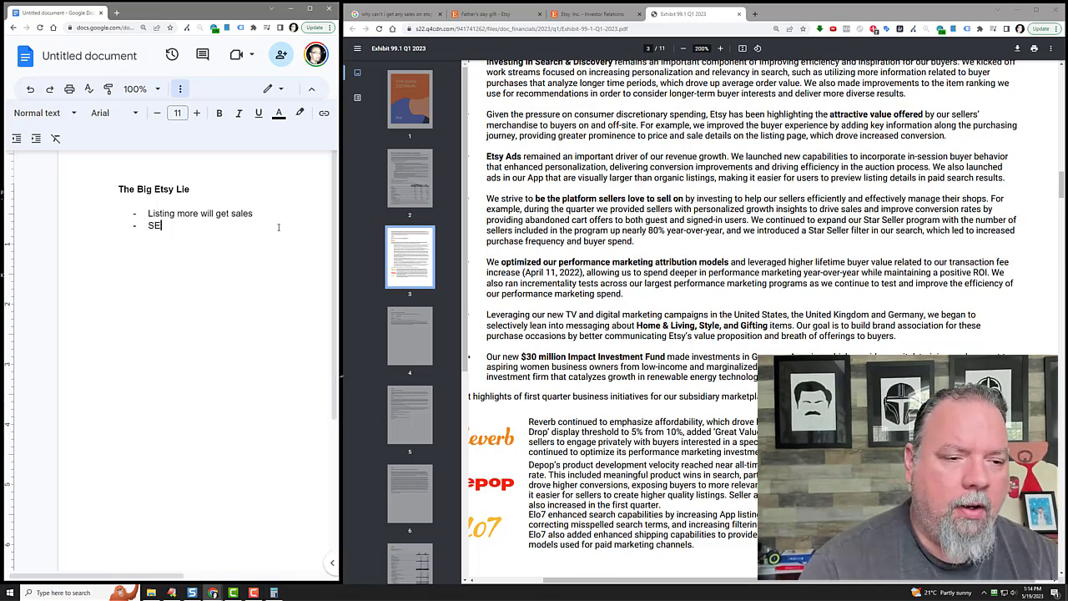
pyautogui.write('O gets sales')
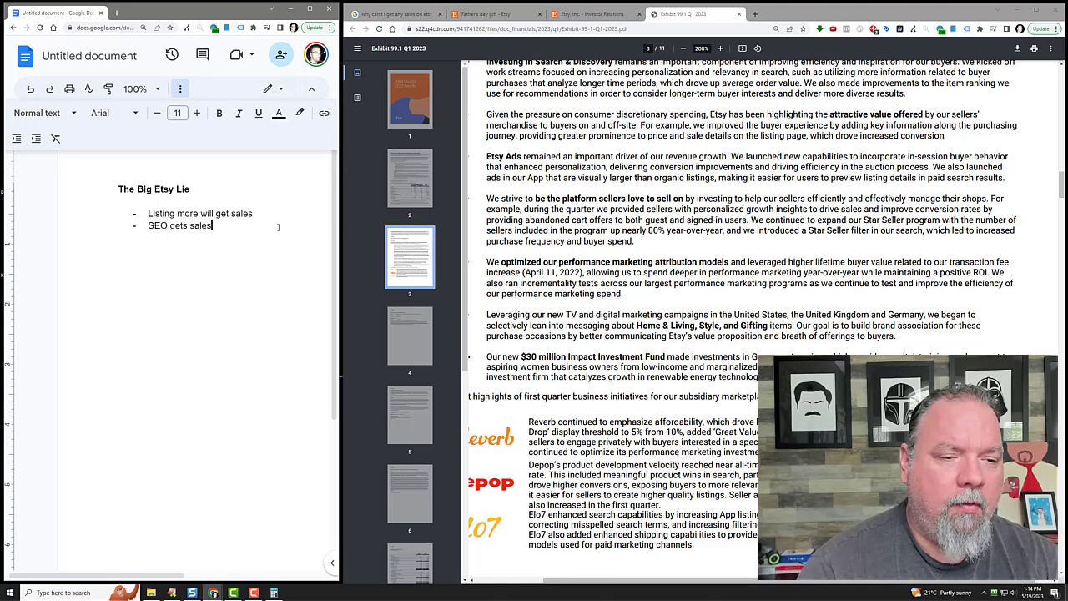
pyautogui.press('Return')
pyautogui.write('NO')
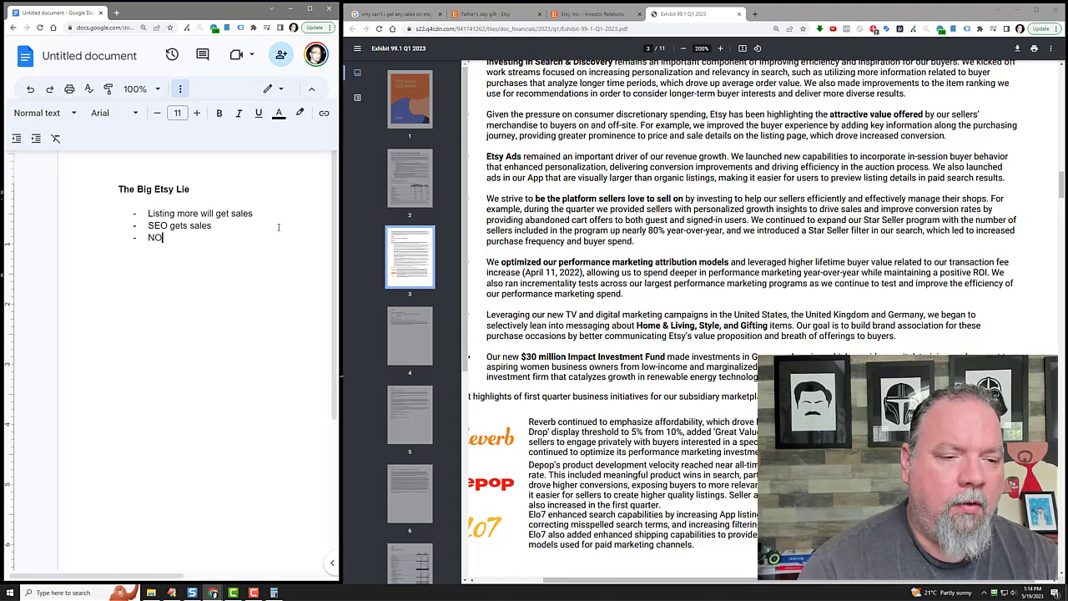
pyautogui.write('T TRUE')
pyautogui.press('Return')
pyautogui.press('Return')
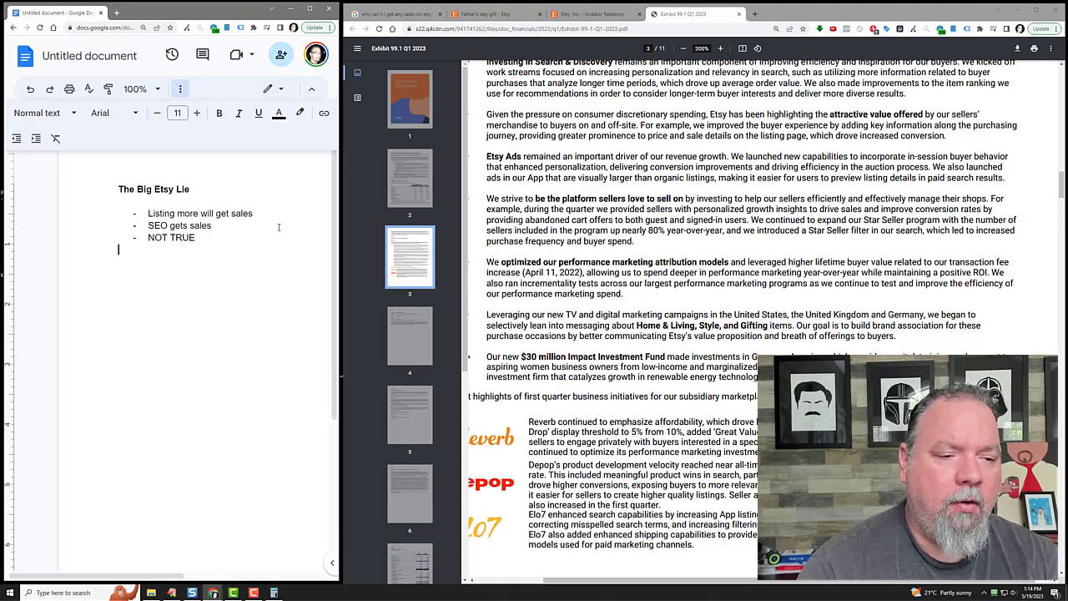
pyautogui.press('Return')
# Step: Add 'How?' with a 'Run ads' bullet, then '2 Methods' with '$1 a day on everything'
pyautogui.write('How?')
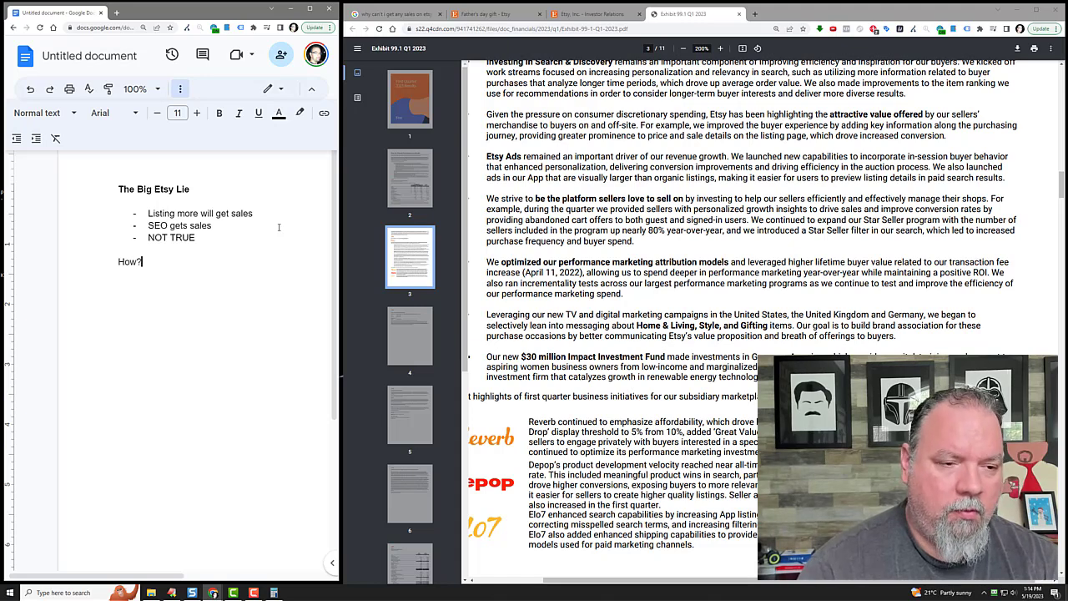
pyautogui.press('Return')
pyautogui.write('- Run ads')
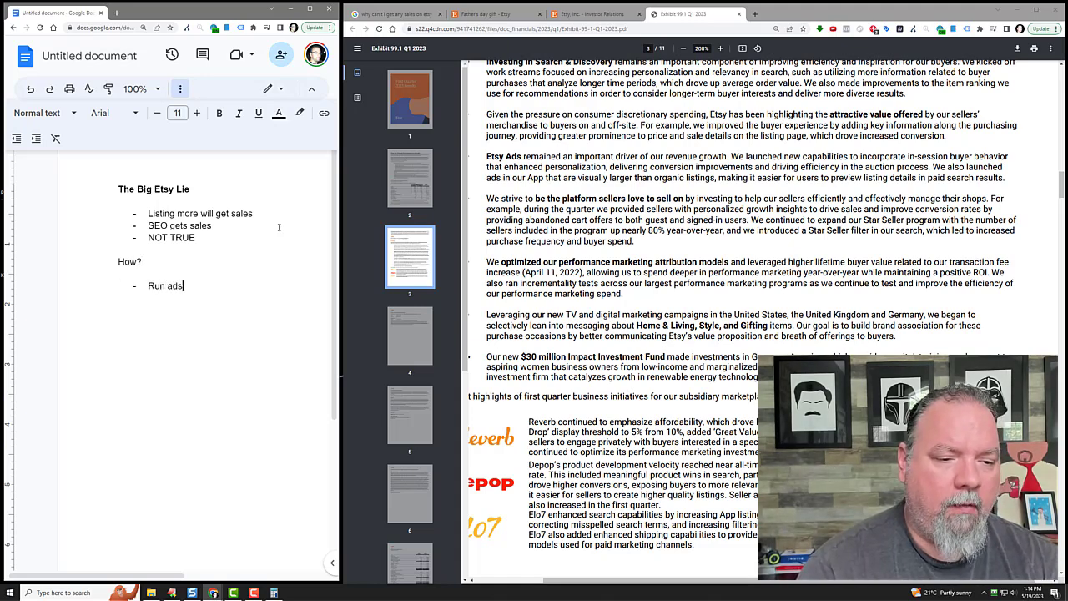
pyautogui.press('Return')
pyautogui.press('Return')
pyautogui.press('Return')
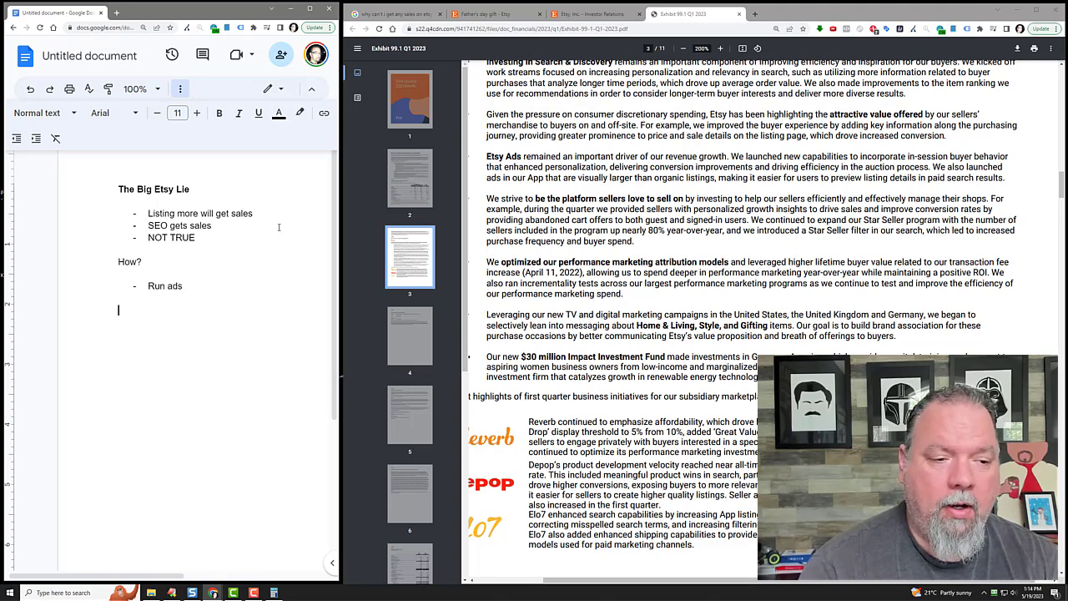
pyautogui.write('2')
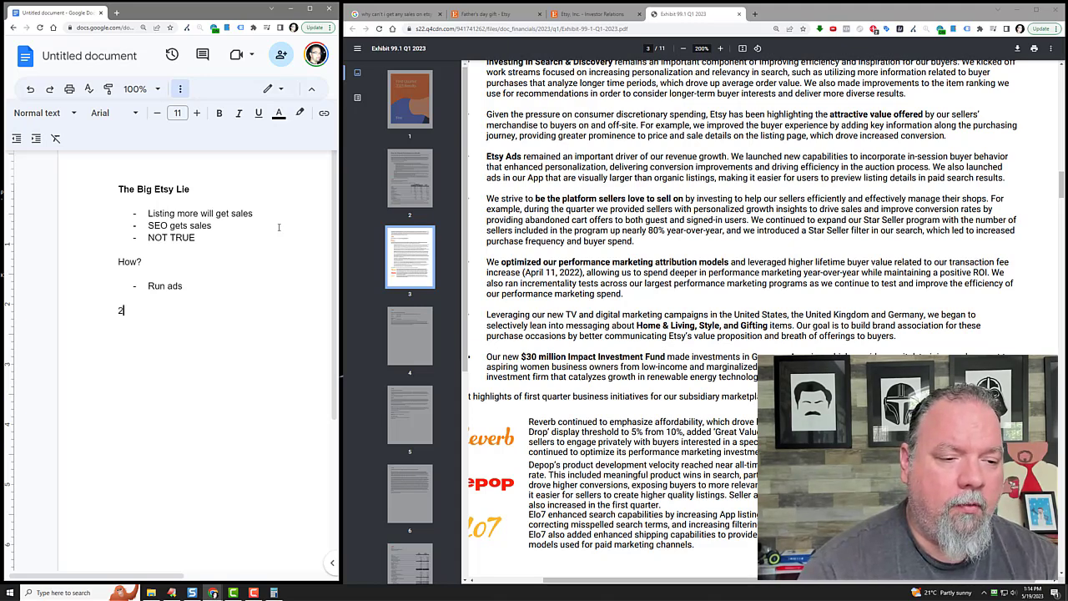
pyautogui.write(' M')
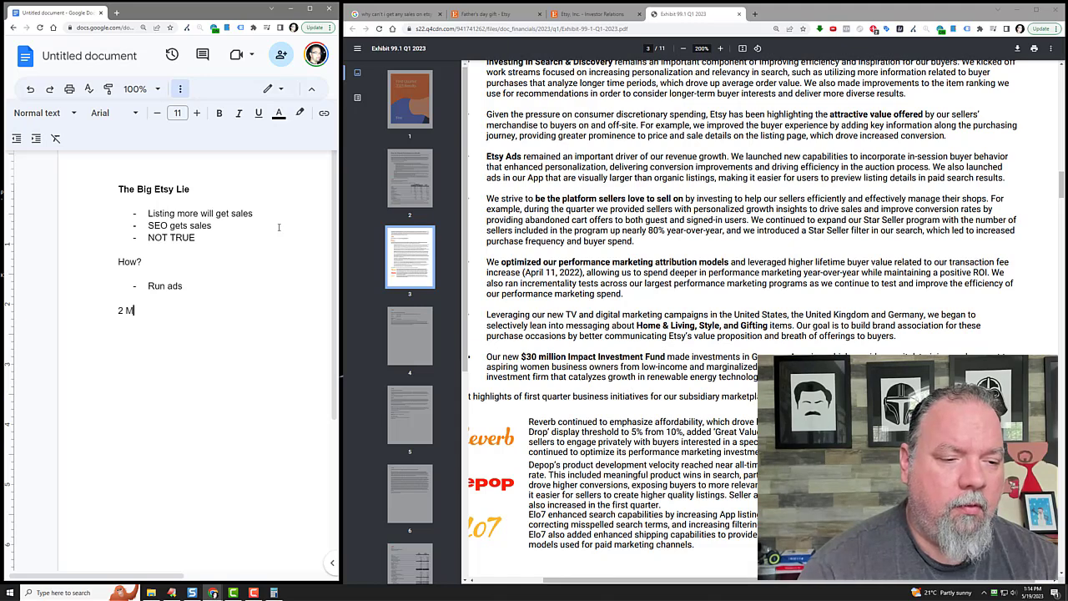
pyautogui.write('ethods  - ')
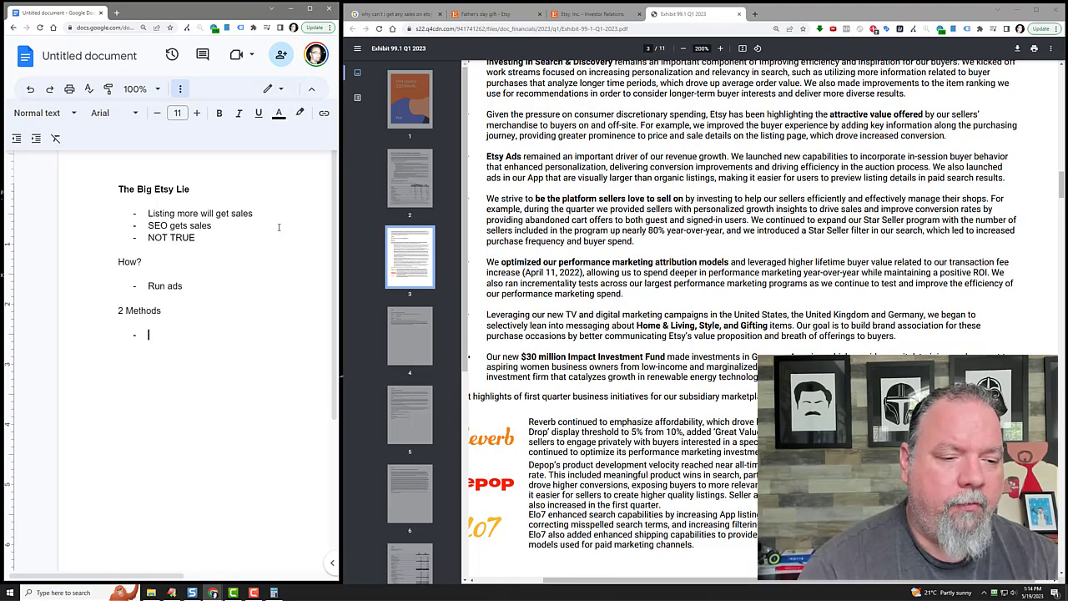
pyautogui.write('$1 ')
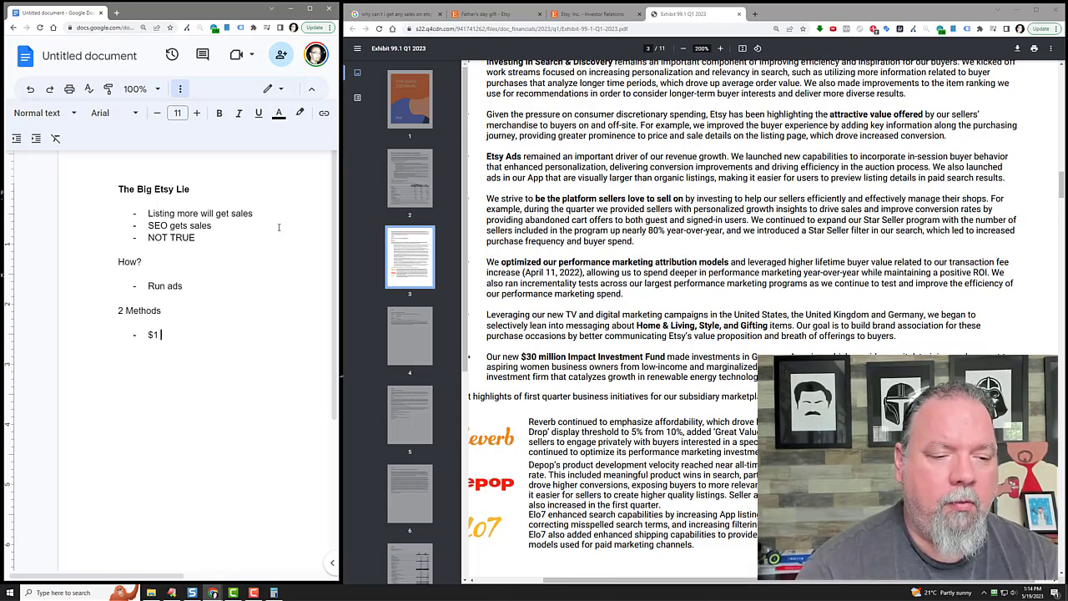
pyautogui.write('a day ')
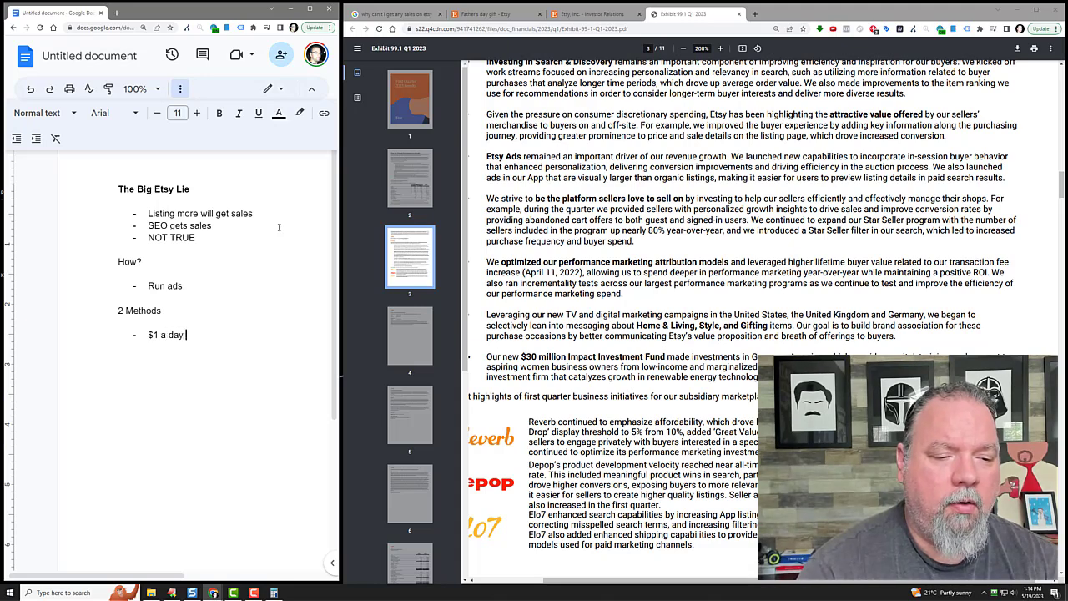
pyautogui.write('on everything')
# Step: Add the bullet 'Run ads to ONE product at time' below the first method, fixing a typo
pyautogui.press('Return')
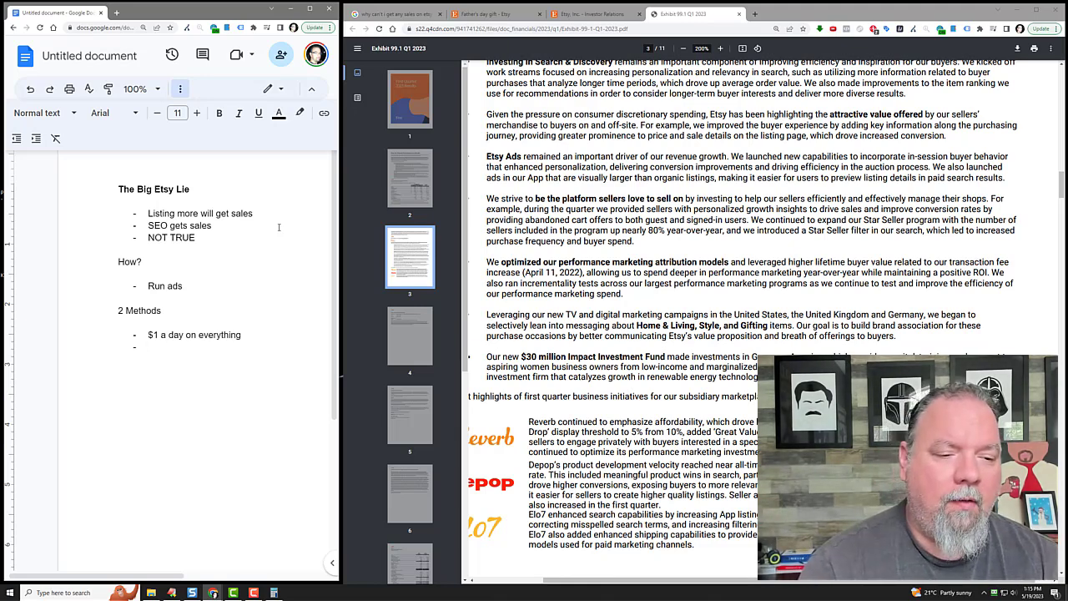
pyautogui.write('Run ads t')
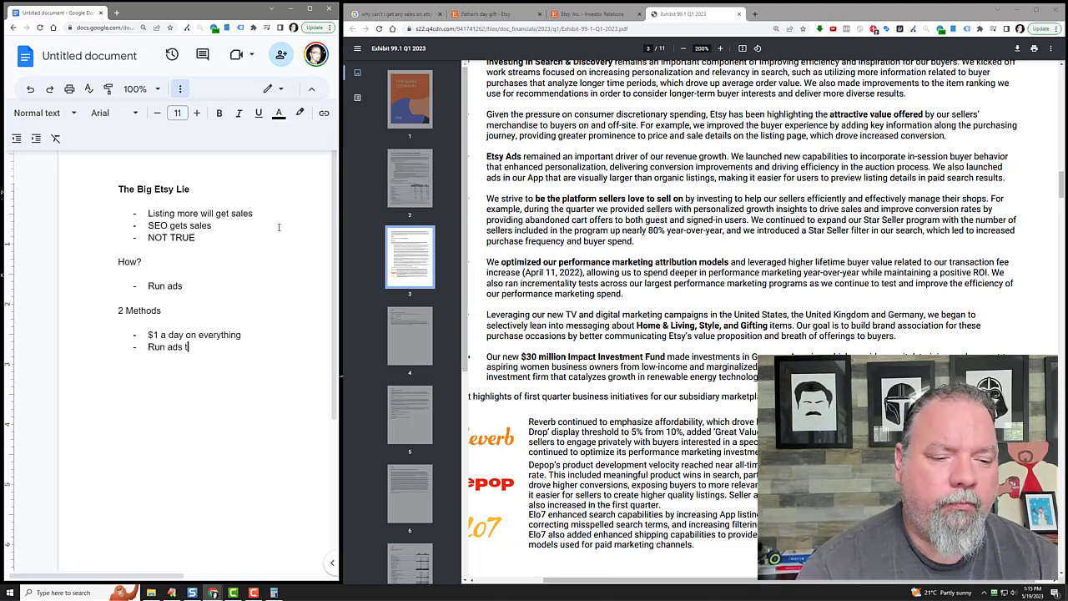
pyautogui.write('o ONE product ')
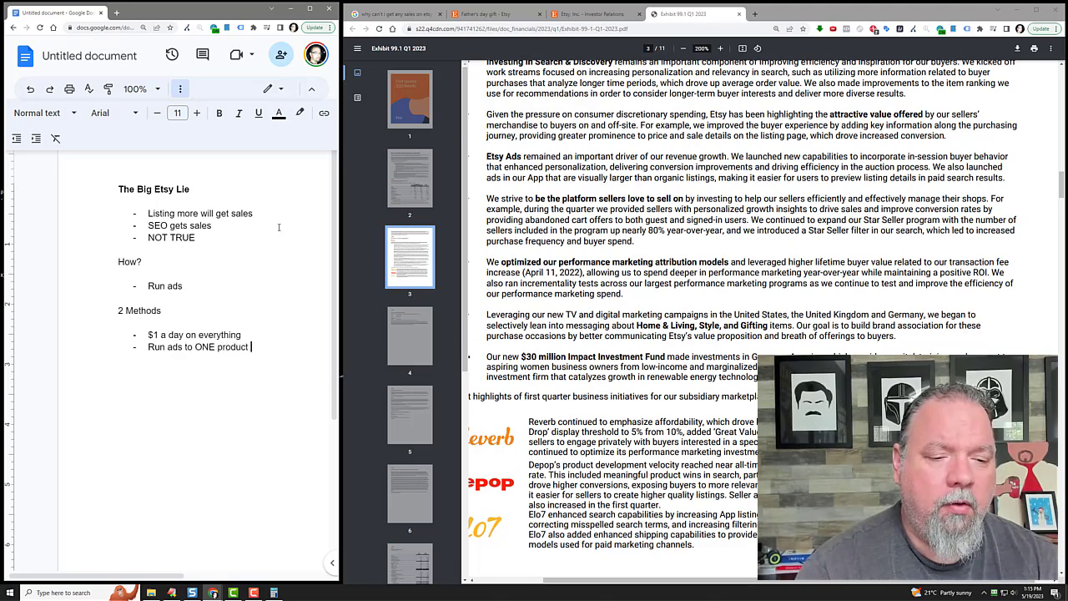
pyautogui.write('at a tim')
pyautogui.press('BackSpace')
pyautogui.press('BackSpace')
pyautogui.press('BackSpace')
pyautogui.press('BackSpace')
pyautogui.press('BackSpace')
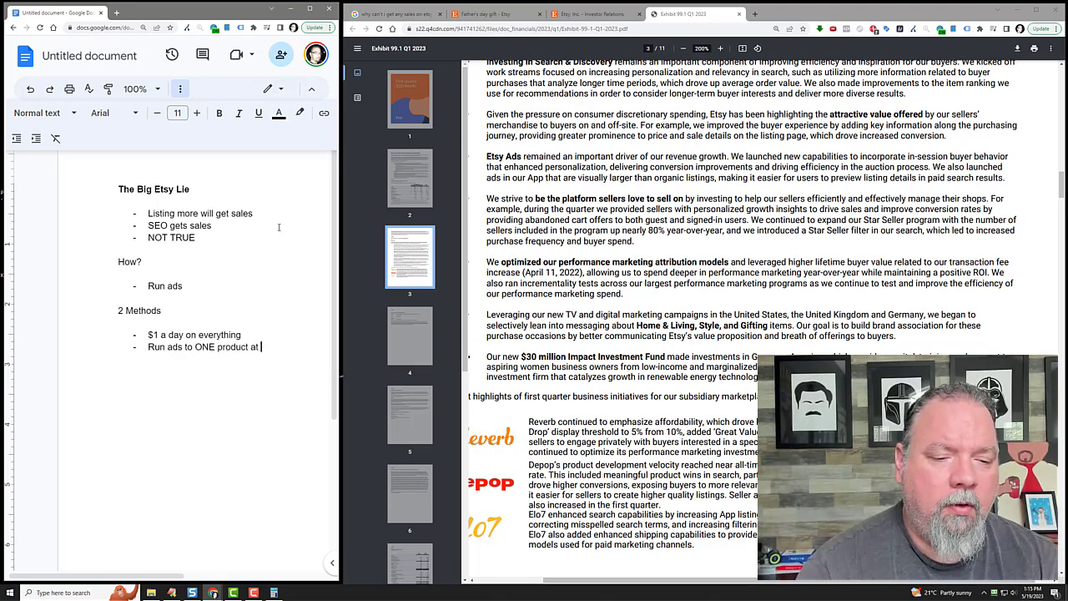
pyautogui.write('time')
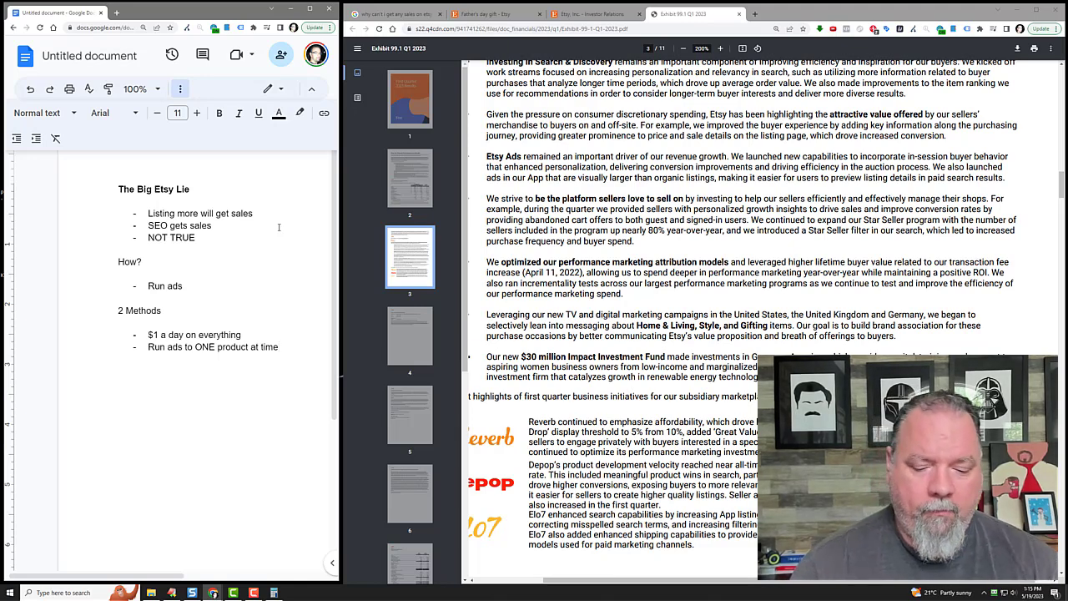
# Step: Nest sub-points '$10', 'Break even is $10' and 'Profit is < $10 with a sale' under the second method
pyautogui.press('Return')
pyautogui.press('Tab')
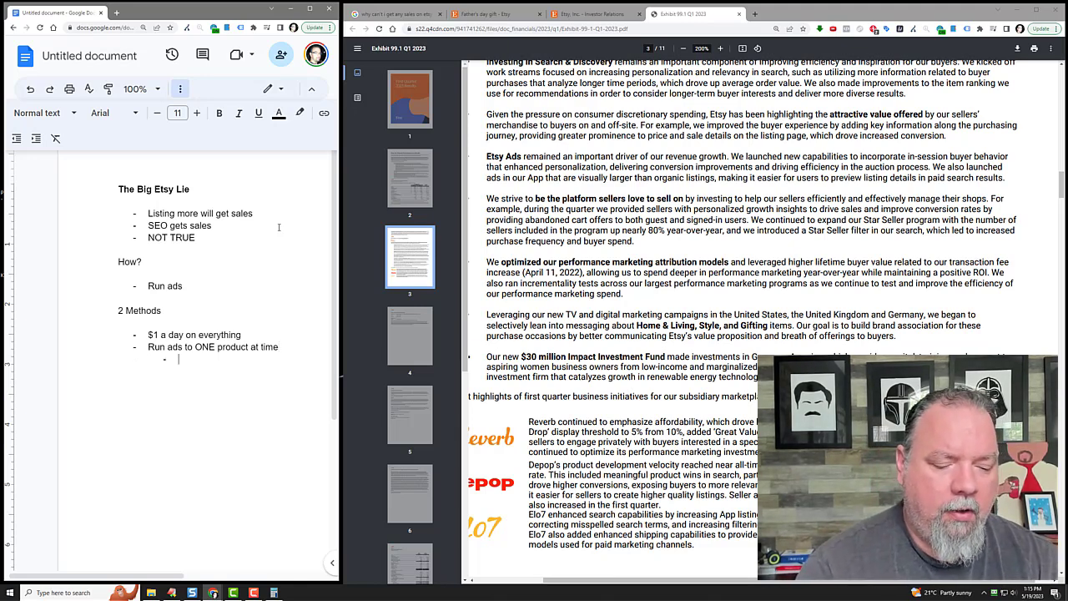
pyautogui.write('$10')
pyautogui.press('Return')
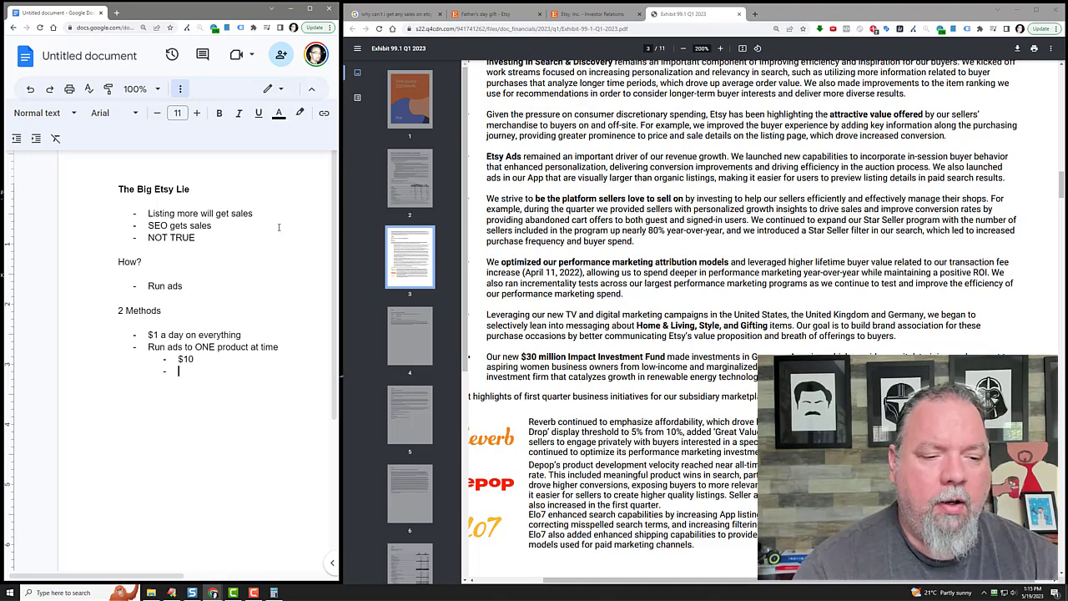
pyautogui.write('bre')
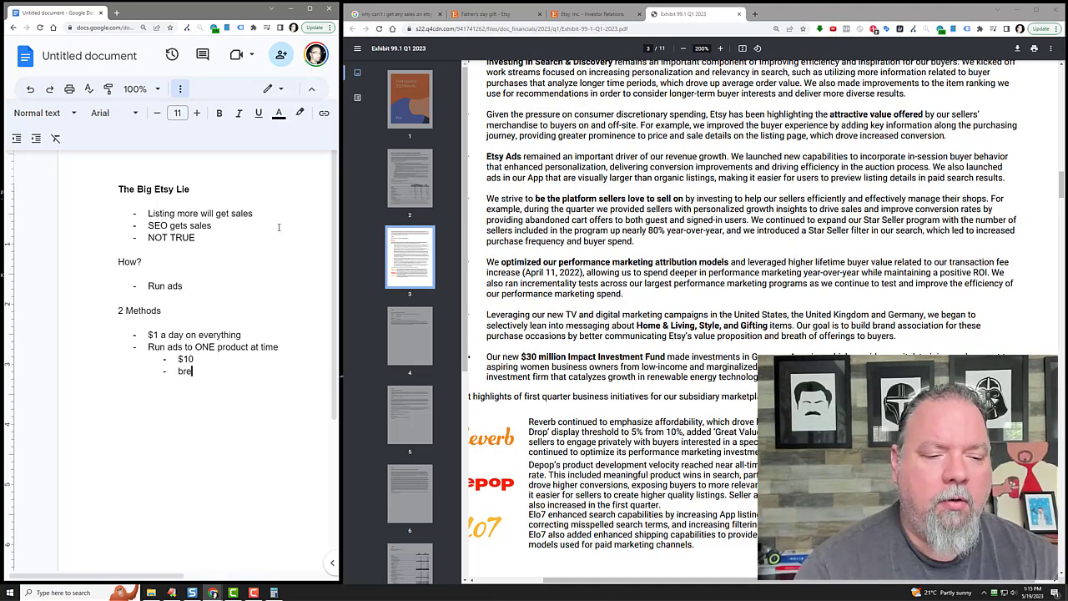
pyautogui.write('ak even is $10')
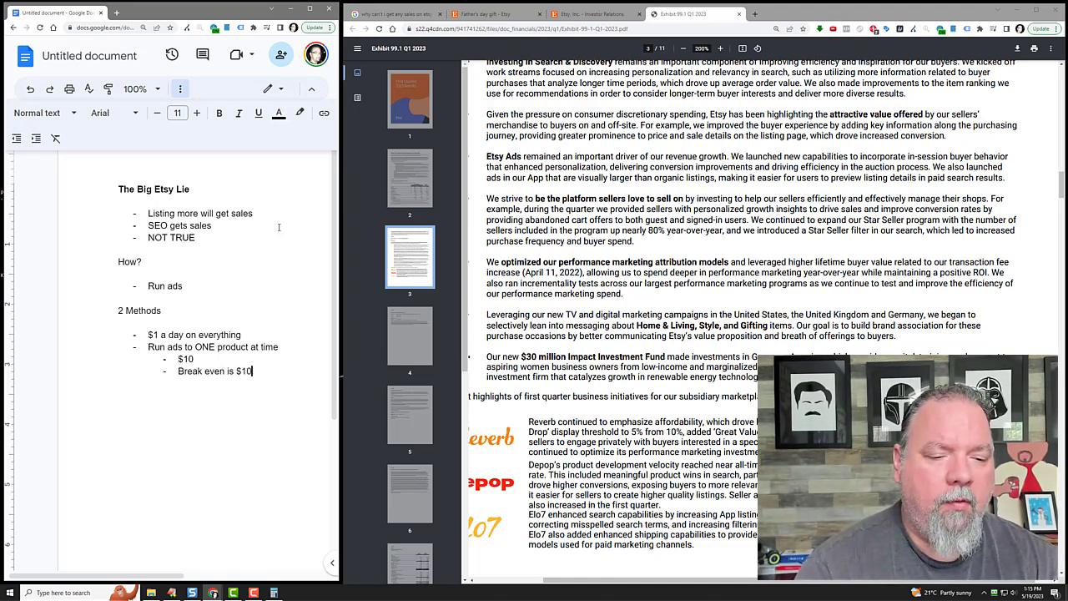
pyautogui.press('Return')
pyautogui.write('Profit is ')
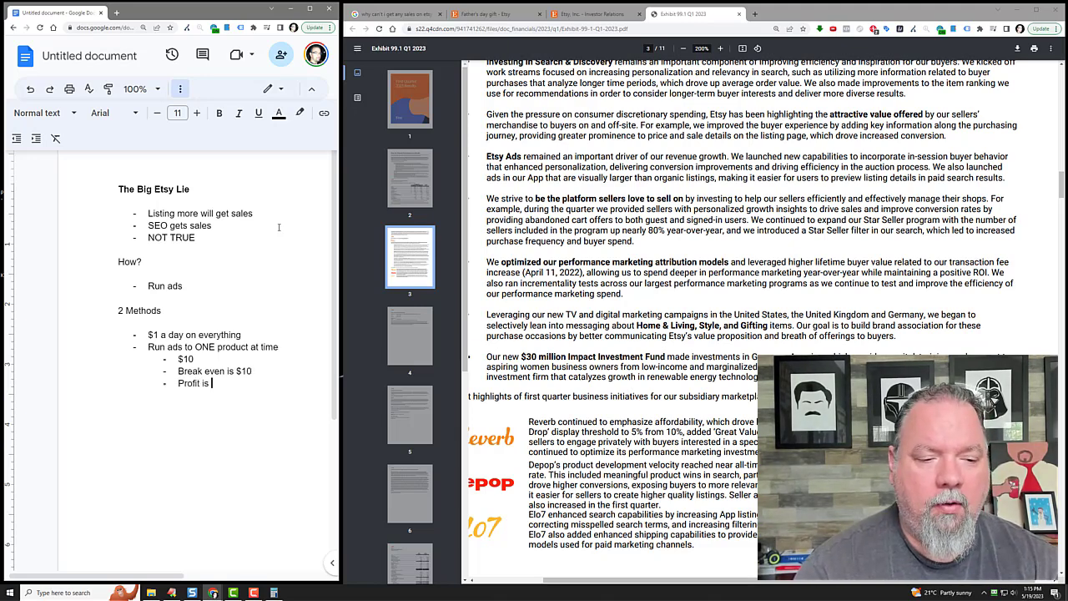
pyautogui.write('< $10')
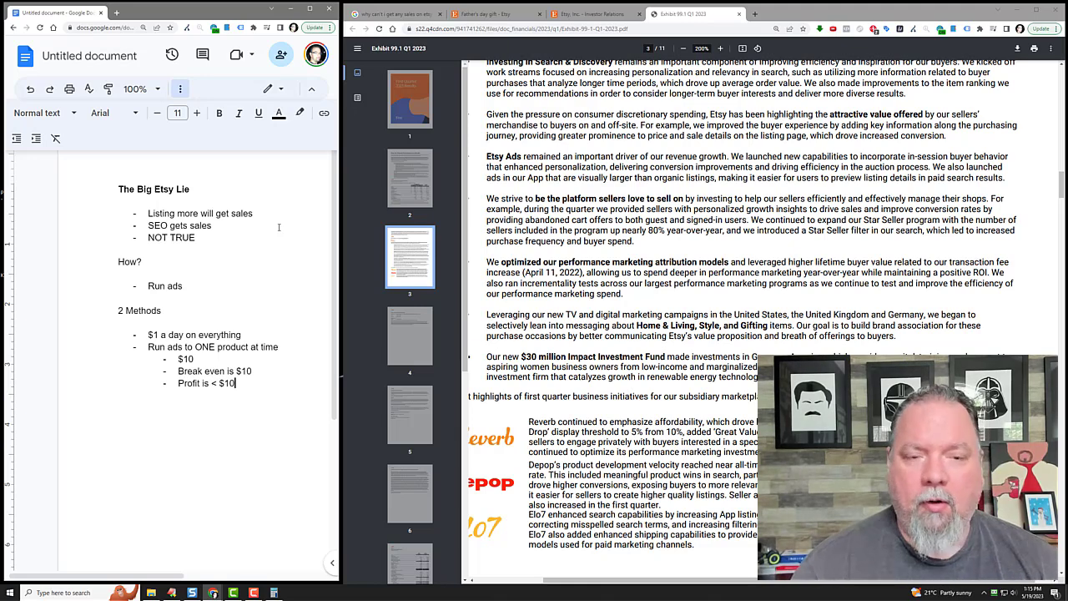
pyautogui.write(' with a s')
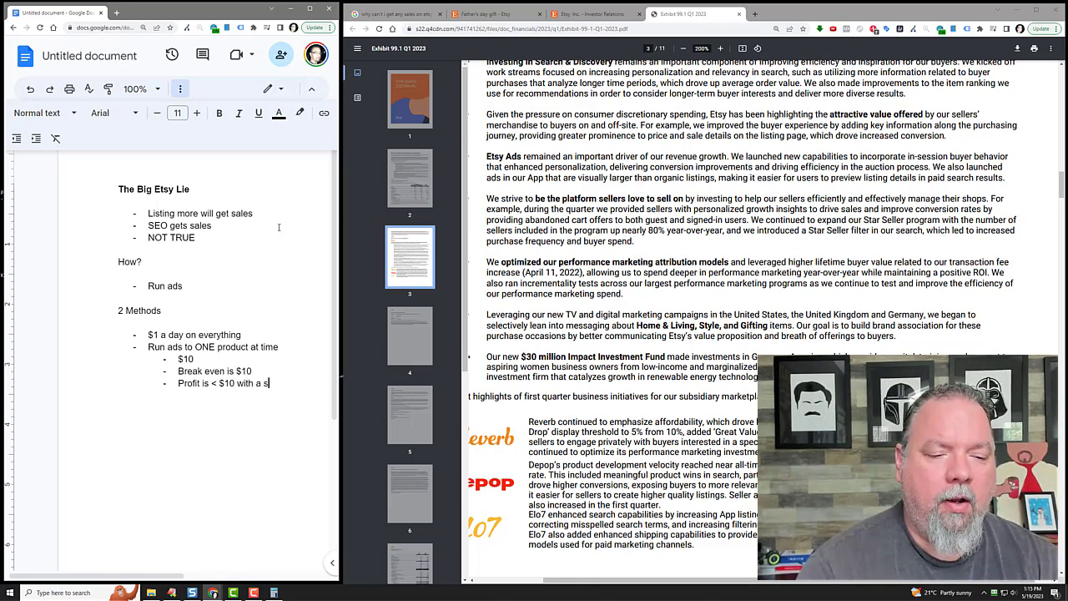
pyautogui.write('ale')
pyautogui.press('Return')
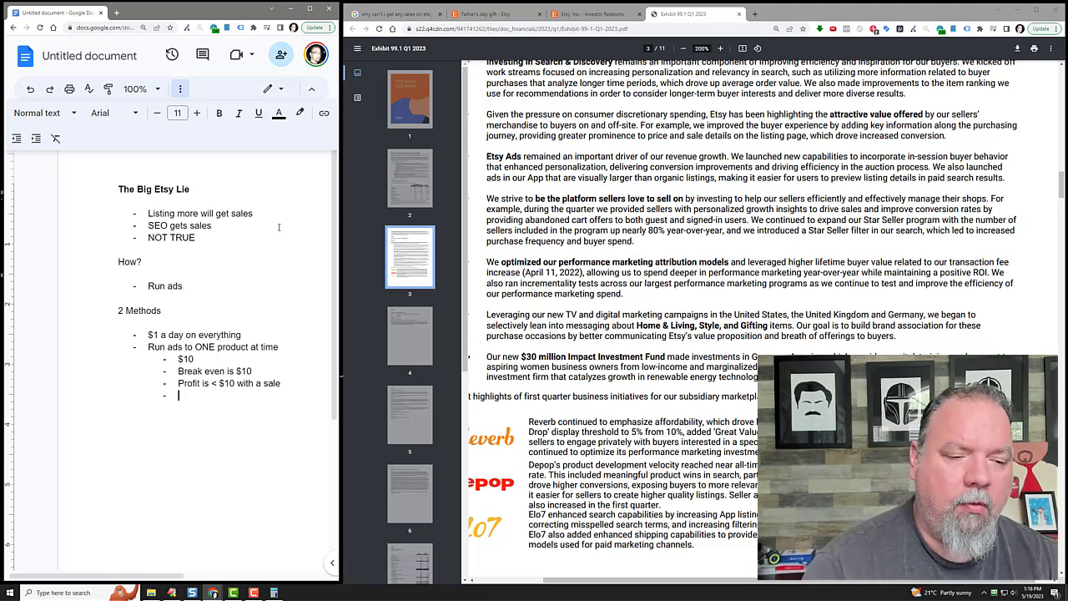
# Step: Add sub-points 'IF it's not working', 'SHUT IT OFF' and 'Test the next product'
pyautogui.write('IF it')
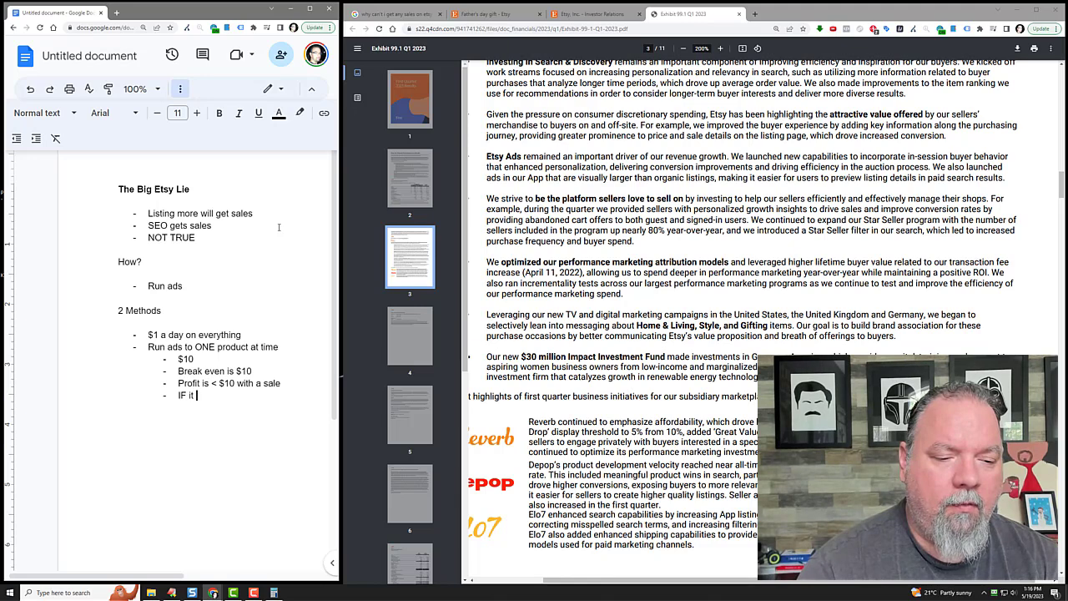
pyautogui.write("'s not working")
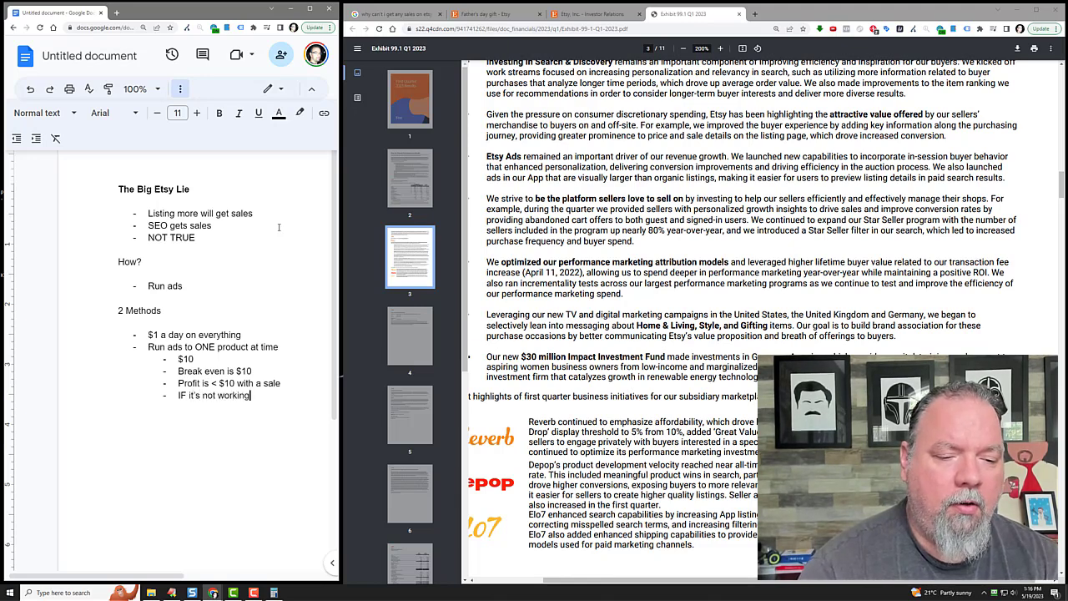
pyautogui.press('Return')
pyautogui.write('SHUT IT OFF')
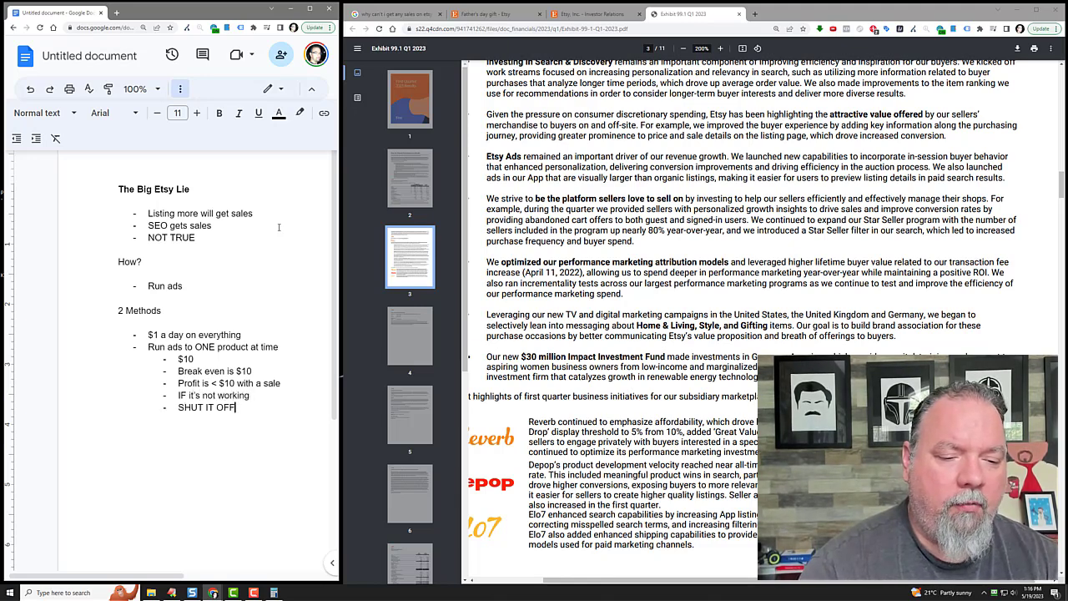
pyautogui.press('Return')
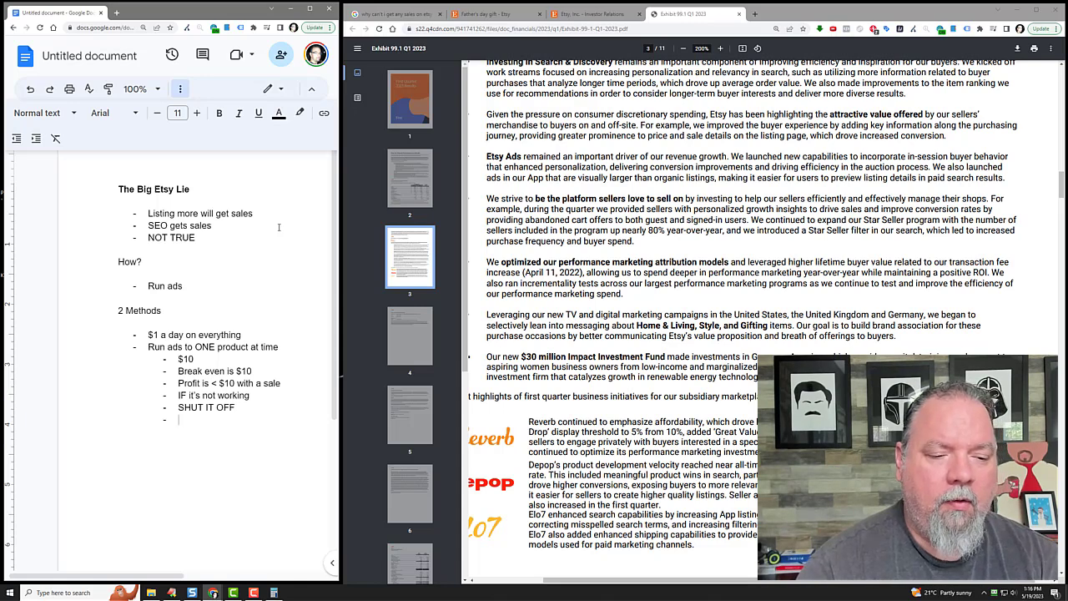
pyautogui.write('Test ')
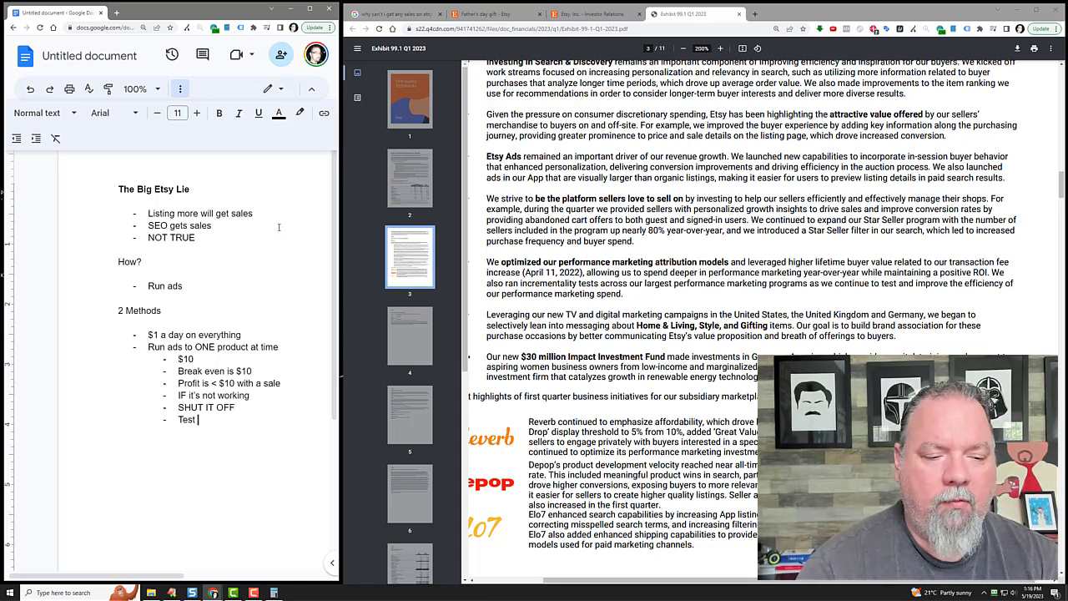
pyautogui.write('the ne')
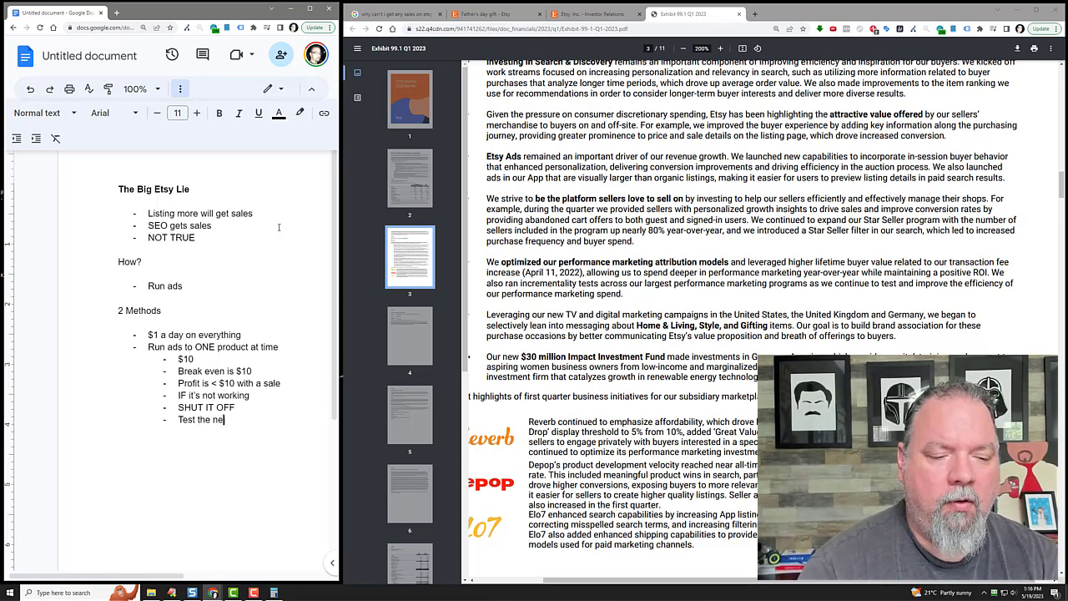
pyautogui.write('xt product')
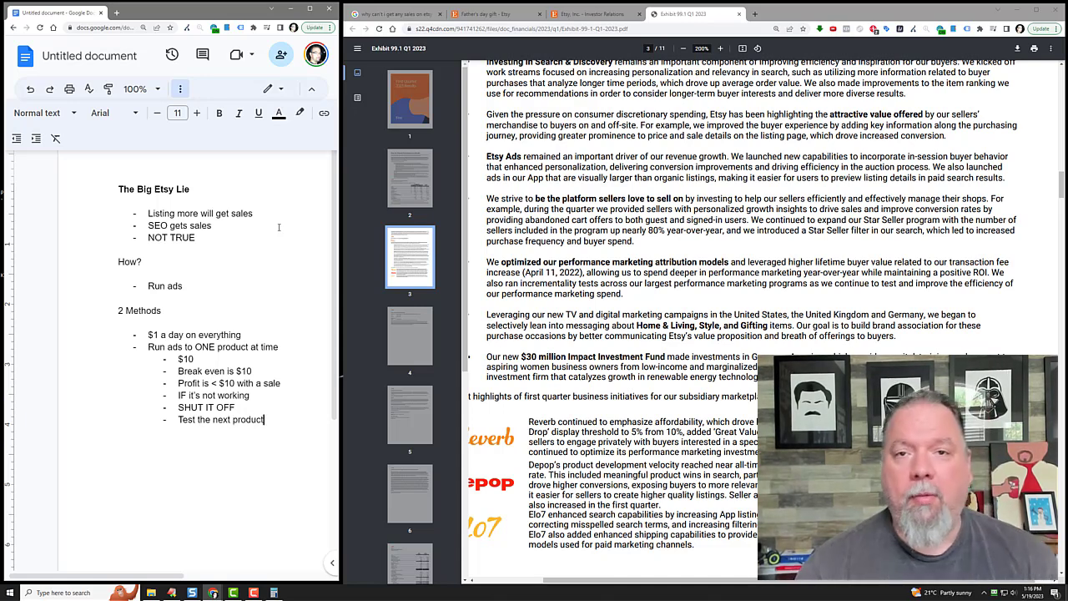